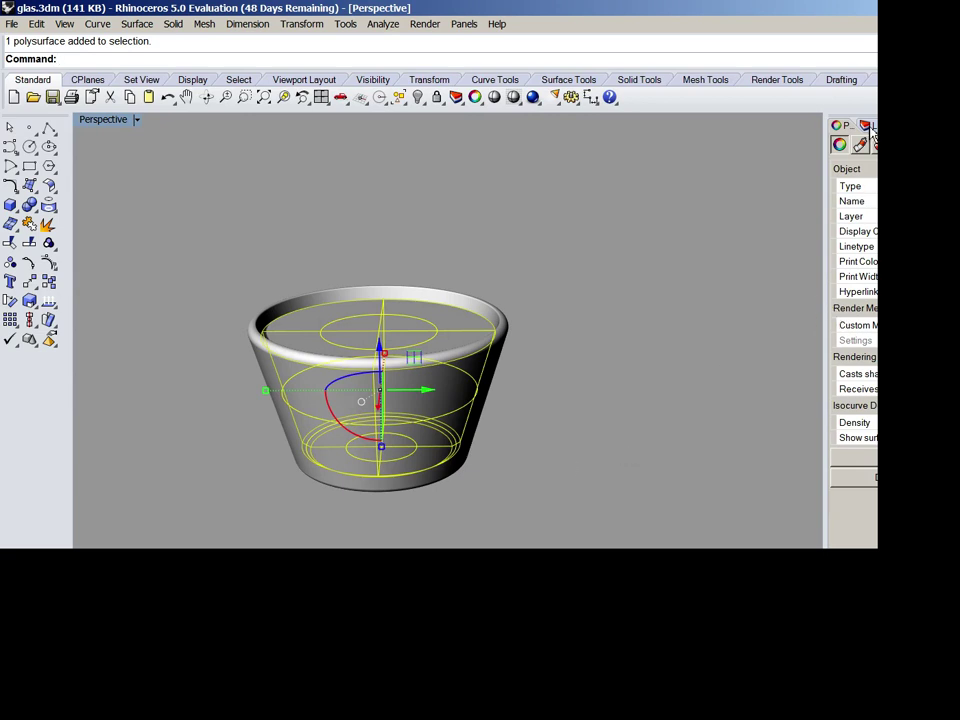
Widen the side panel and check the properties of the outer glass and the solid inside it
left_click(587, 358)
left_click(503, 352)
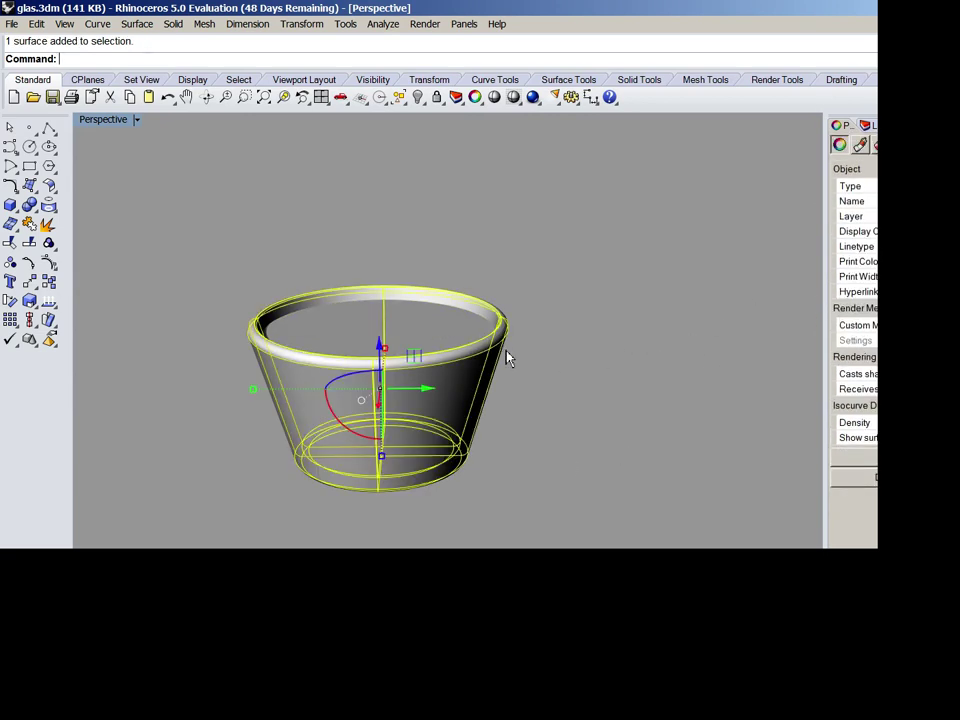
right_click_drag(545, 397, 587, 401)
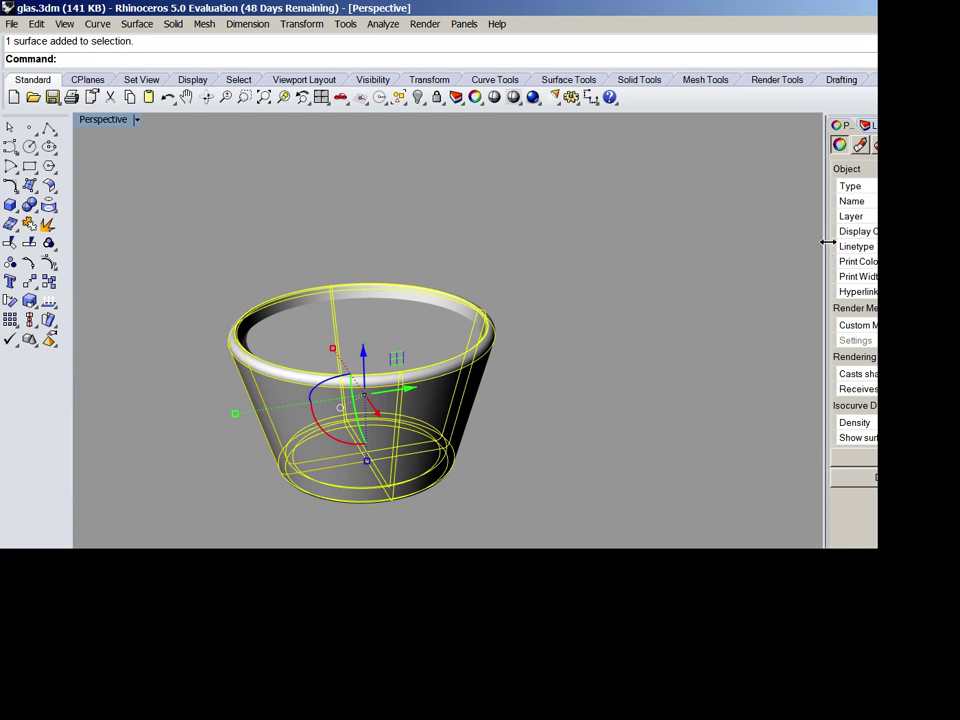
left_click_drag(826, 252, 763, 259)
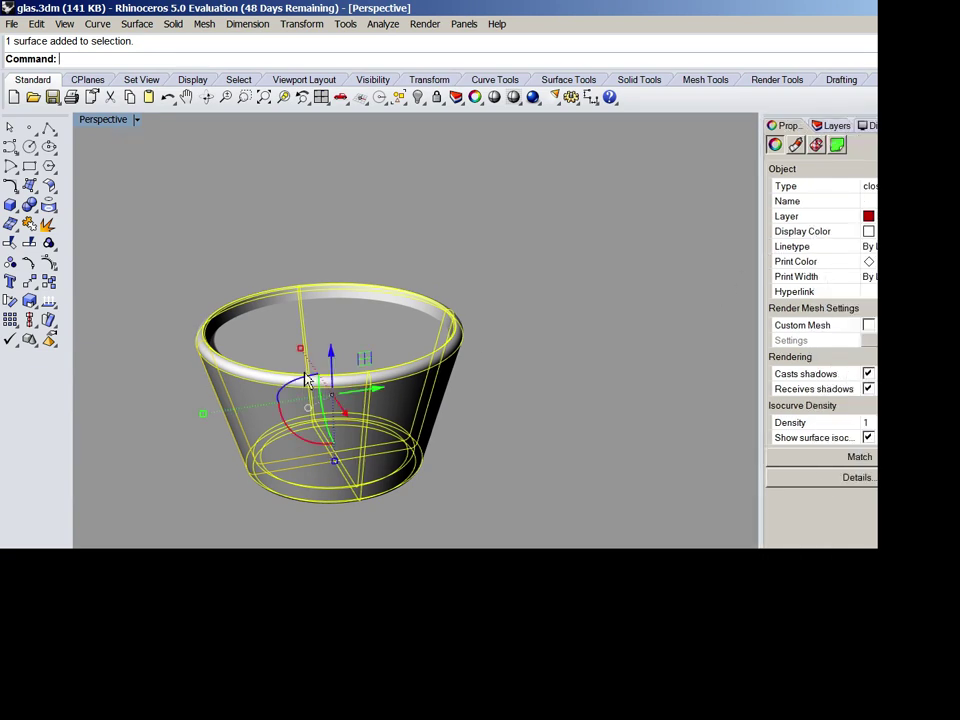
left_click(348, 340)
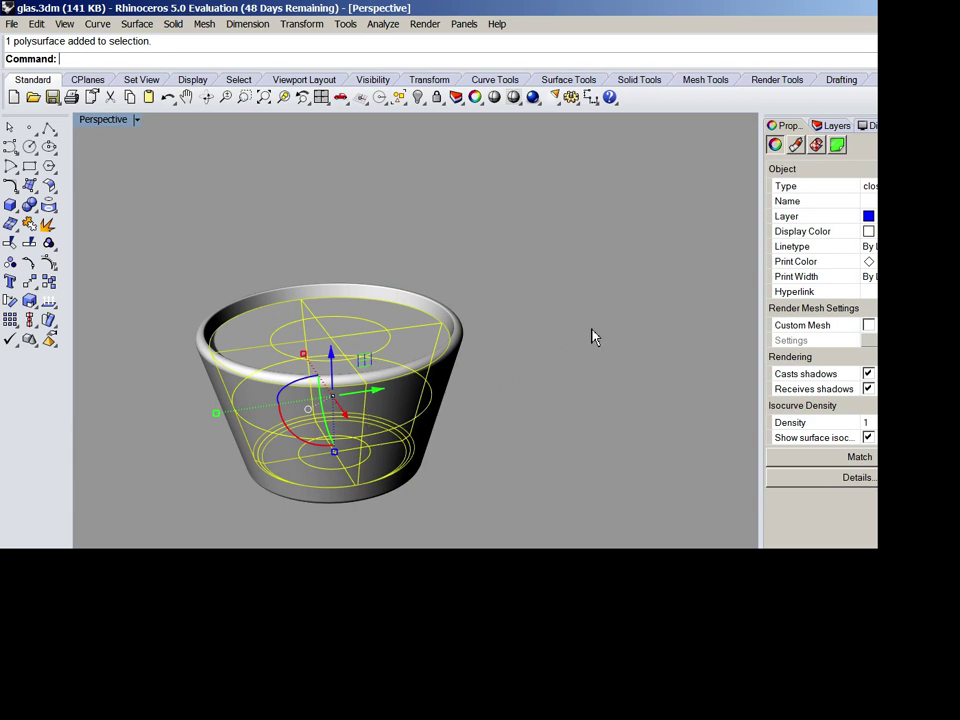
Give Layer 01 a material with a slightly muted cyan color, starting from the Cyan preset
left_click(837, 126)
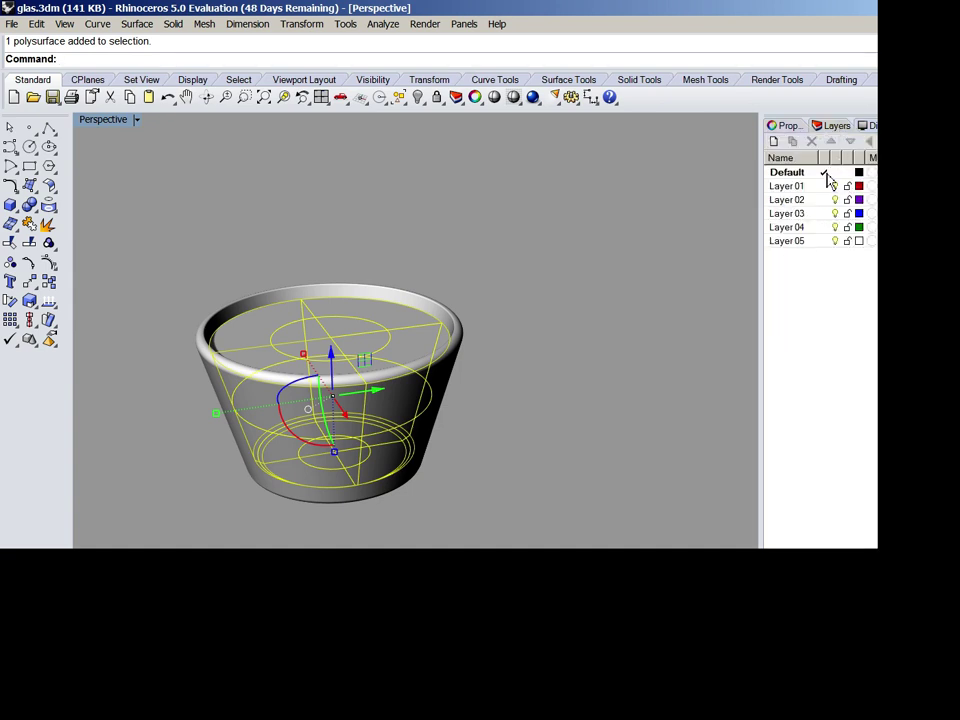
left_click(798, 188)
right_click(799, 189)
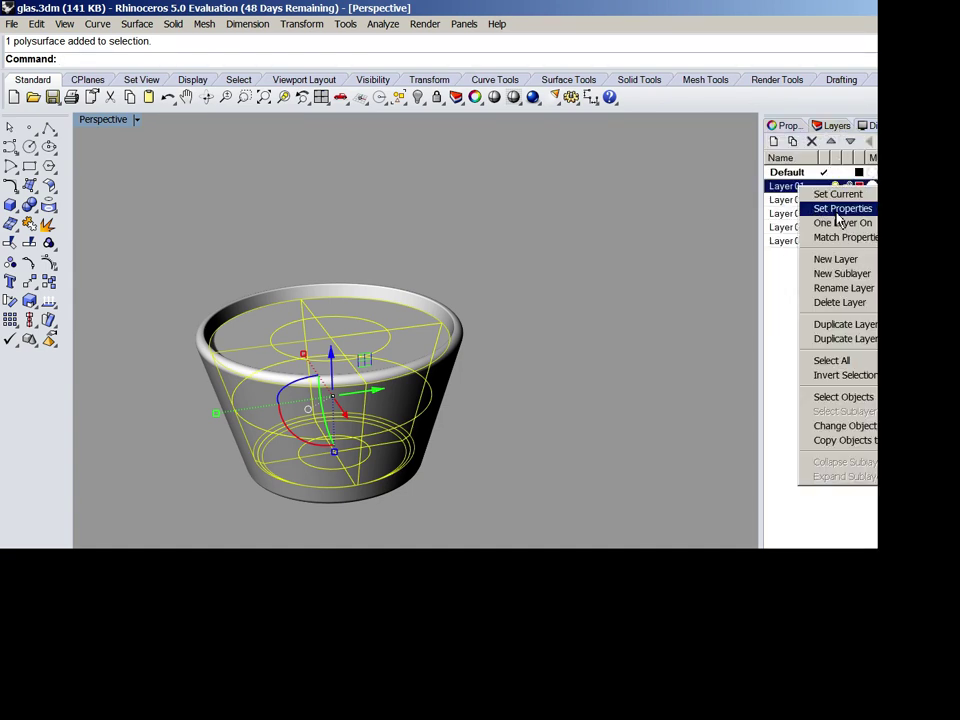
mouse_move(842, 218)
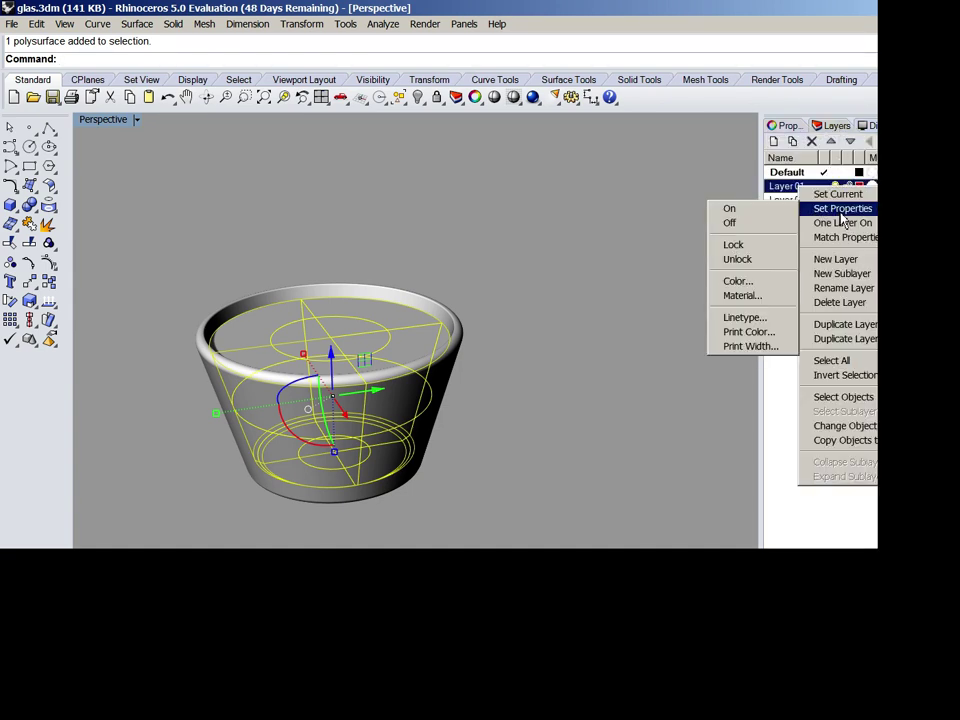
left_click(745, 296)
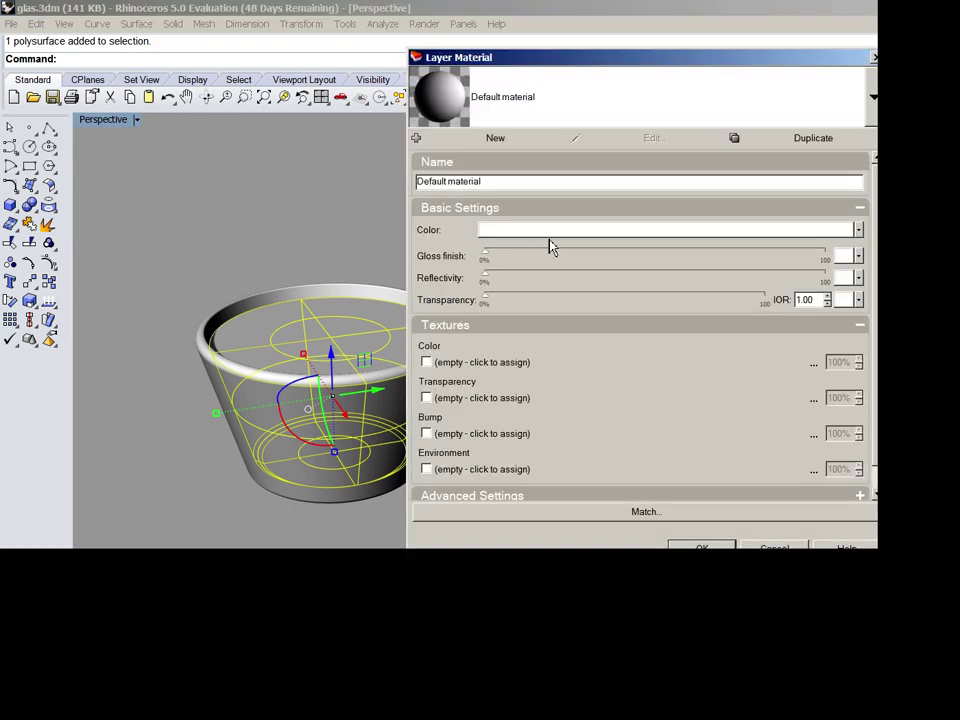
left_click(550, 232)
left_click_drag(684, 366, 716, 336)
left_click(757, 340)
left_click(757, 343)
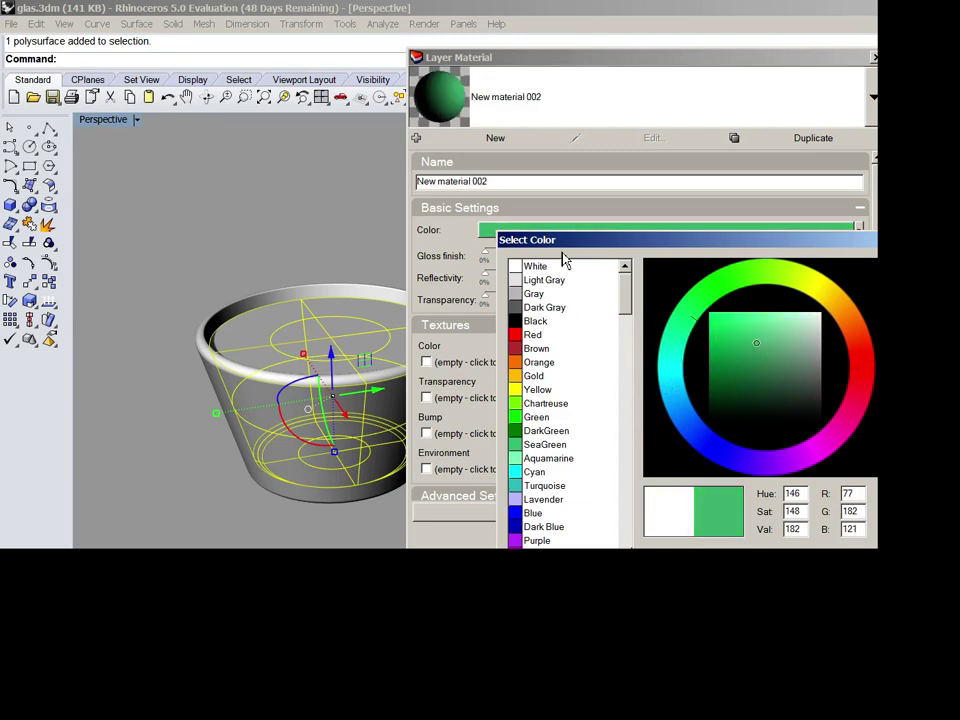
left_click(530, 472)
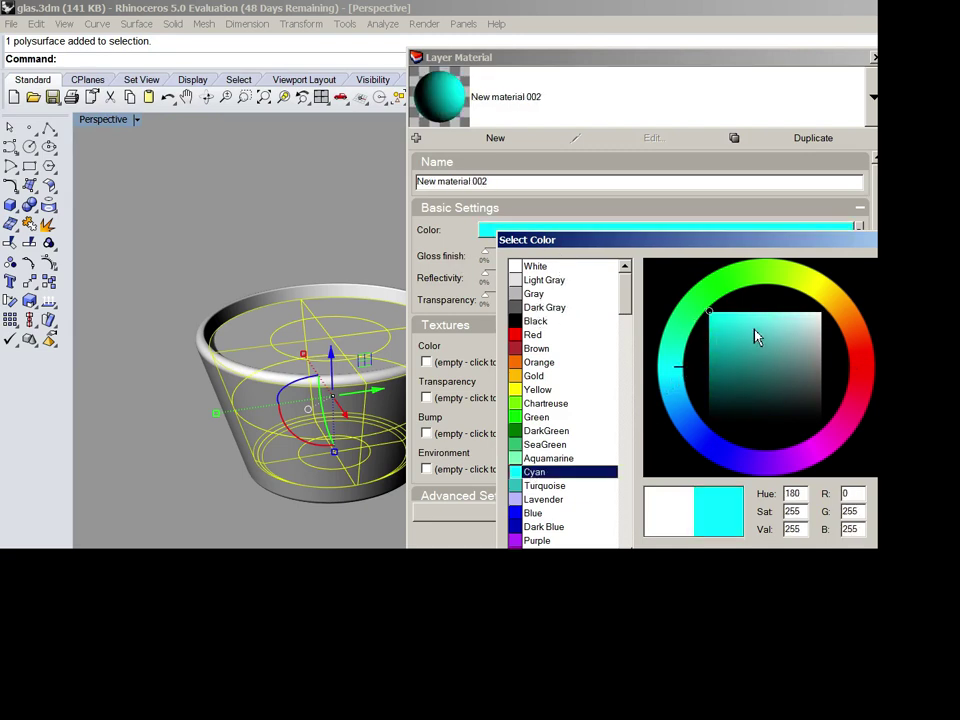
mouse_move(754, 334)
left_mouse_down()
mouse_move(708, 343)
mouse_move(727, 333)
left_mouse_up()
left_click(736, 560)
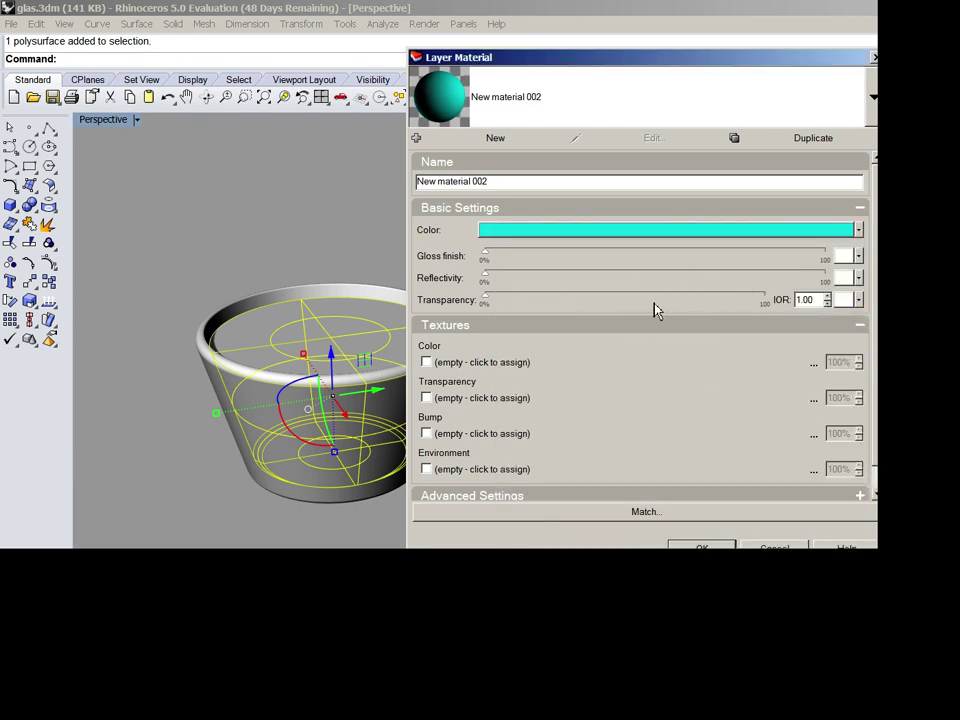
Set the Layer 01 material to 77% transparency, 50% reflectivity and 76% gloss finish, and apply it
left_click_drag(486, 299, 658, 285)
left_click(736, 275)
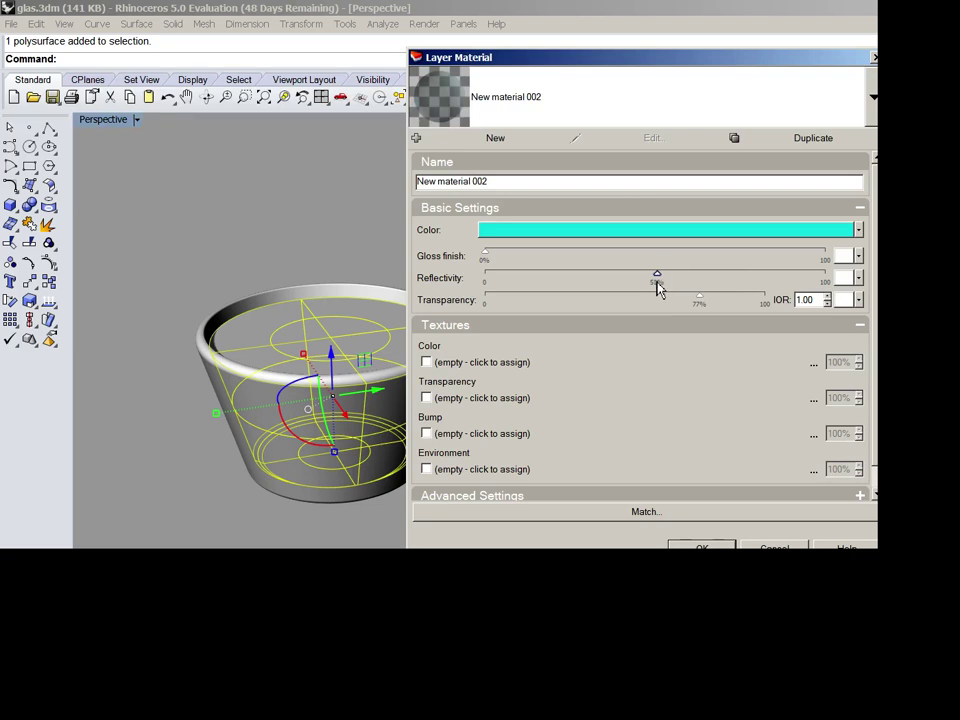
left_click_drag(700, 252, 757, 265)
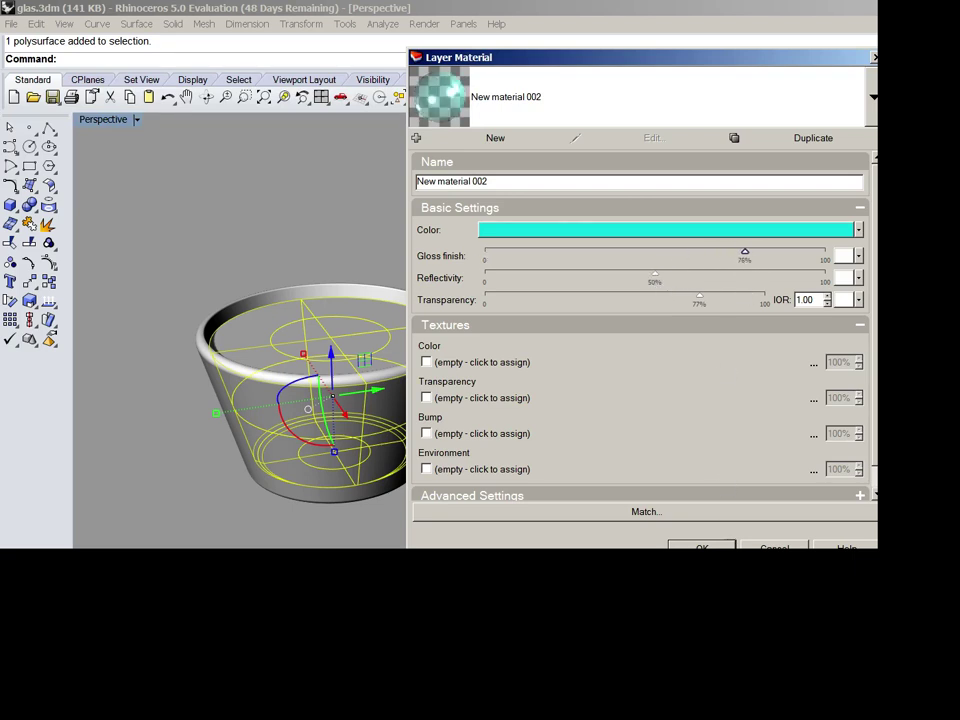
left_click(702, 546)
left_click(432, 497)
right_click_drag(432, 497, 430, 462)
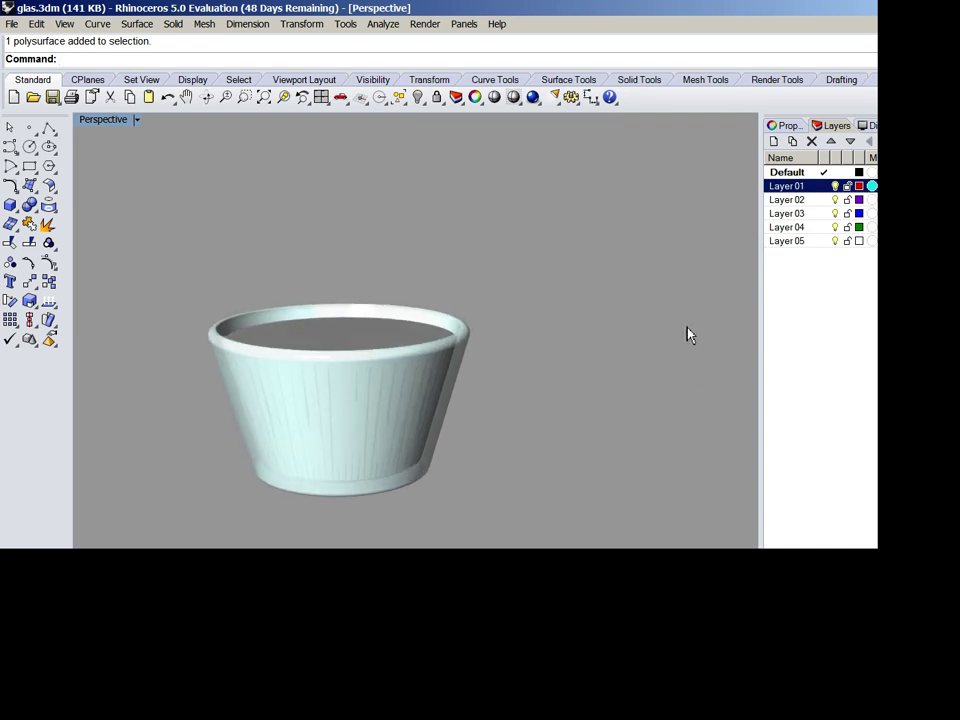
right_click_drag(600, 375, 511, 440)
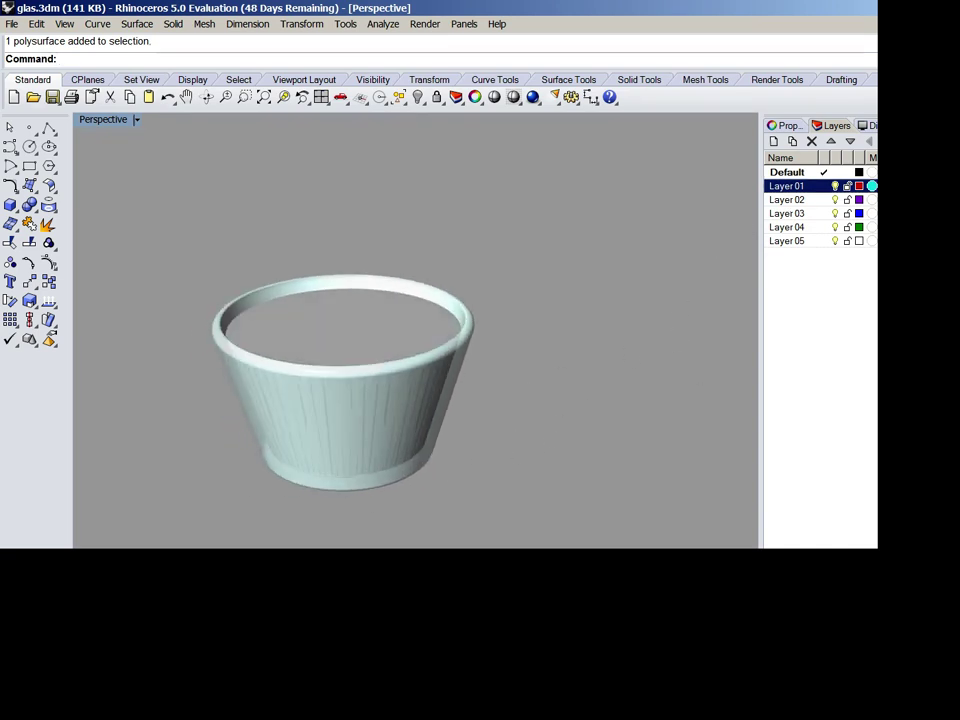
Lower the reflectivity of the Layer 01 material to 12%
left_click(872, 186)
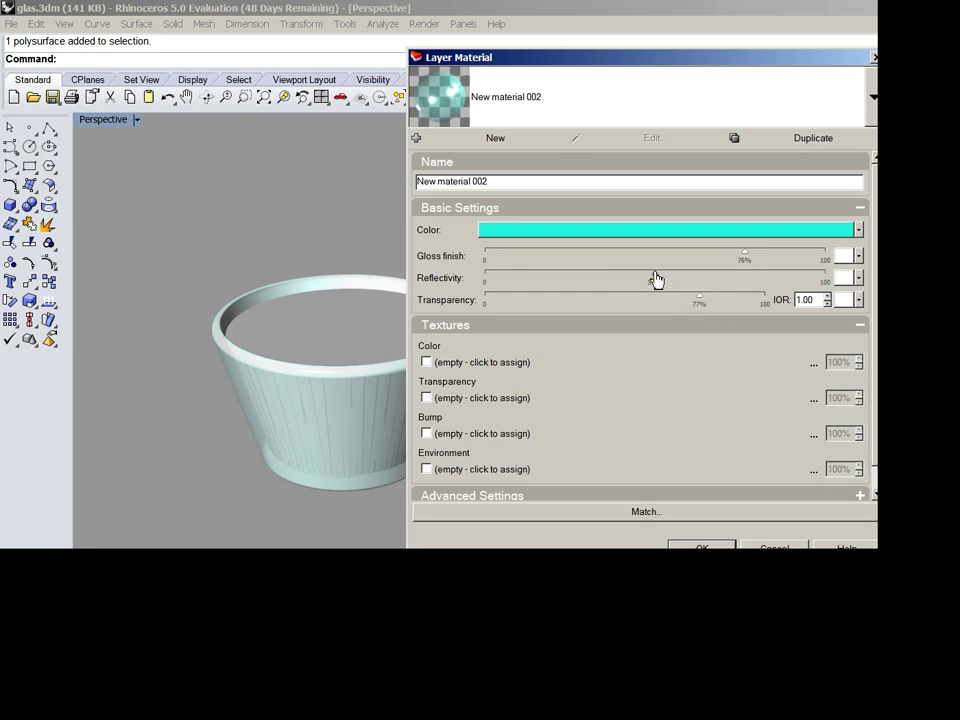
left_click_drag(656, 279, 525, 311)
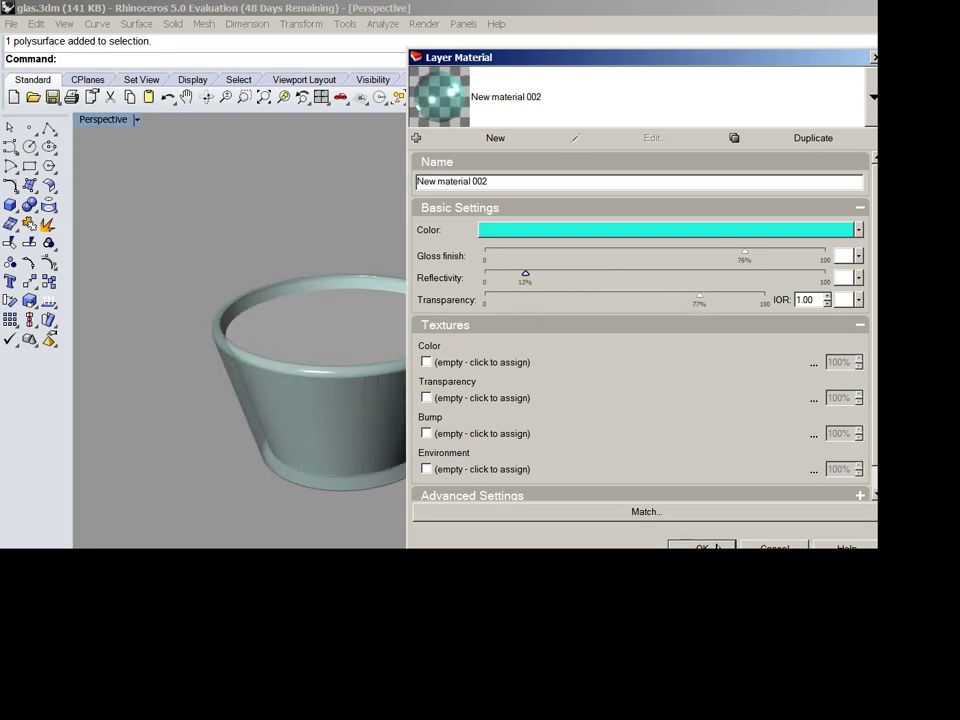
left_click(716, 547)
mouse_move(549, 534)
right_mouse_down()
mouse_move(525, 448)
mouse_move(572, 399)
mouse_move(572, 479)
mouse_move(544, 521)
right_mouse_up()
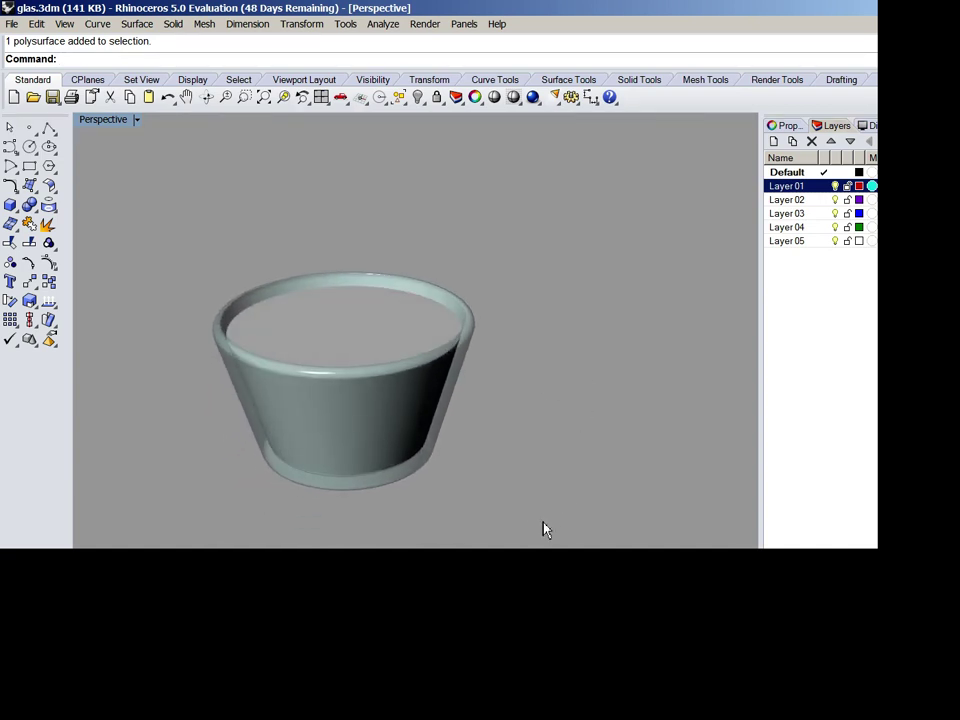
Assign the seamless concrete wall JPEG as the color texture of the Layer 03 material and apply it
left_click(790, 214)
right_click(790, 214)
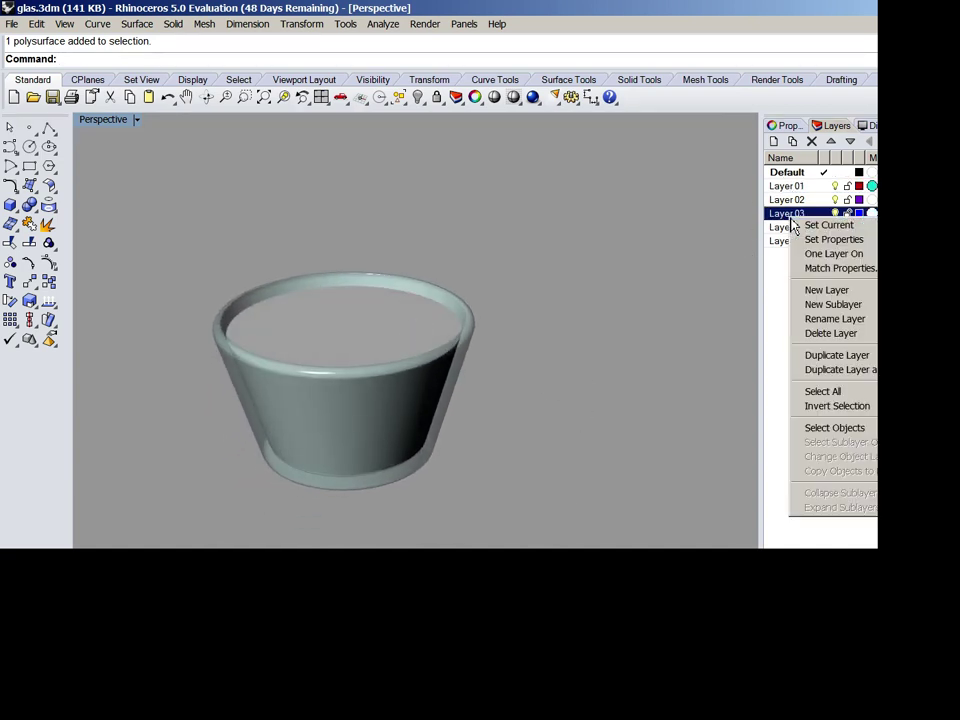
mouse_move(840, 240)
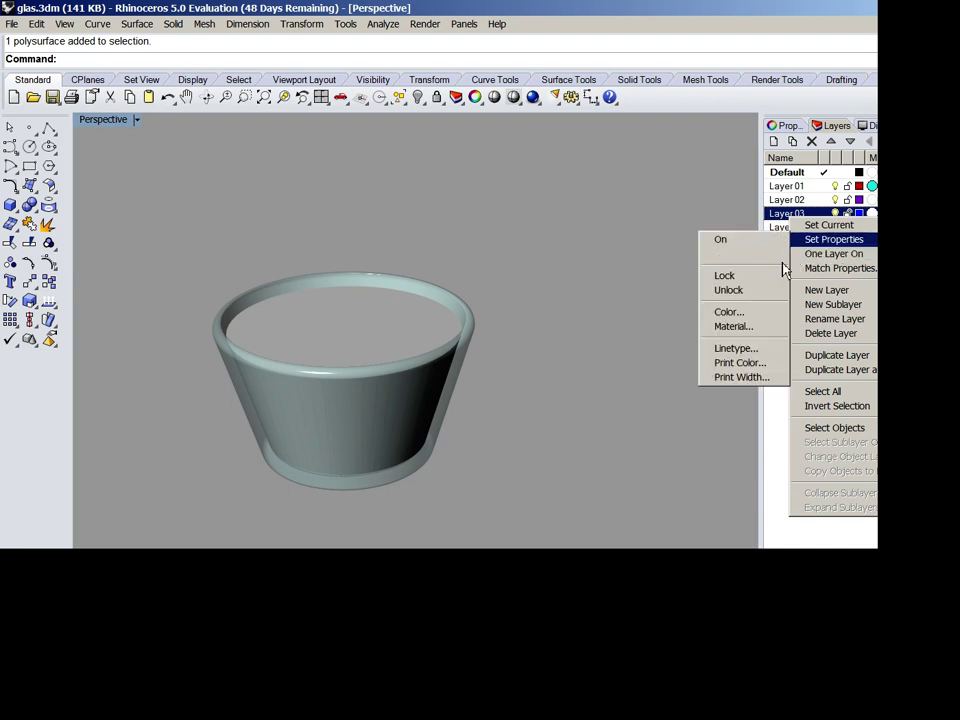
left_click(772, 330)
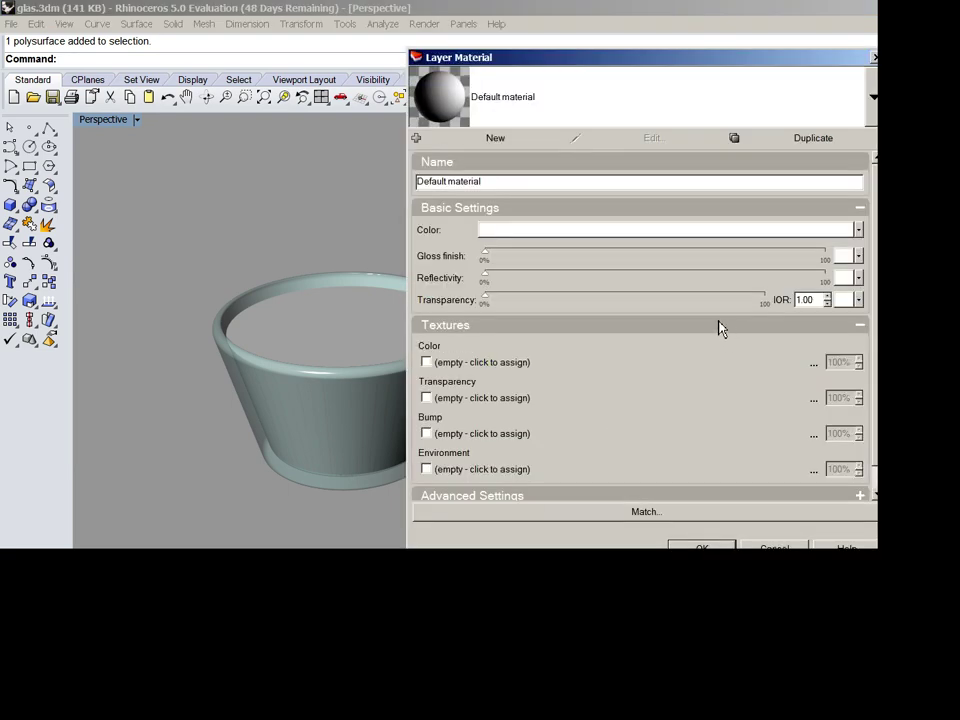
left_click(521, 364)
left_click(562, 347)
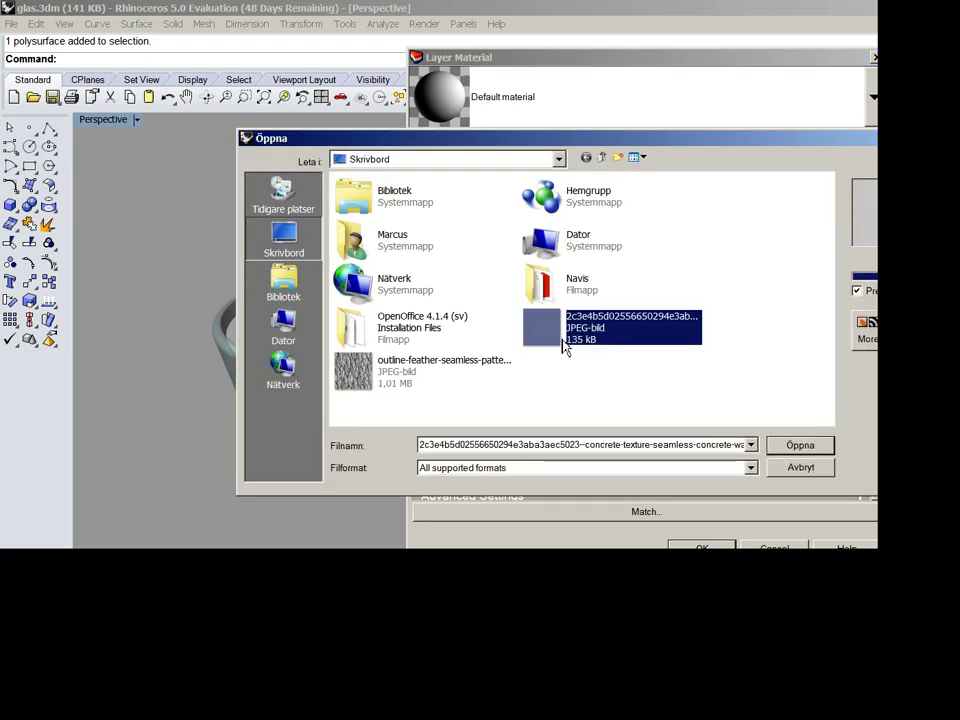
left_click(810, 447)
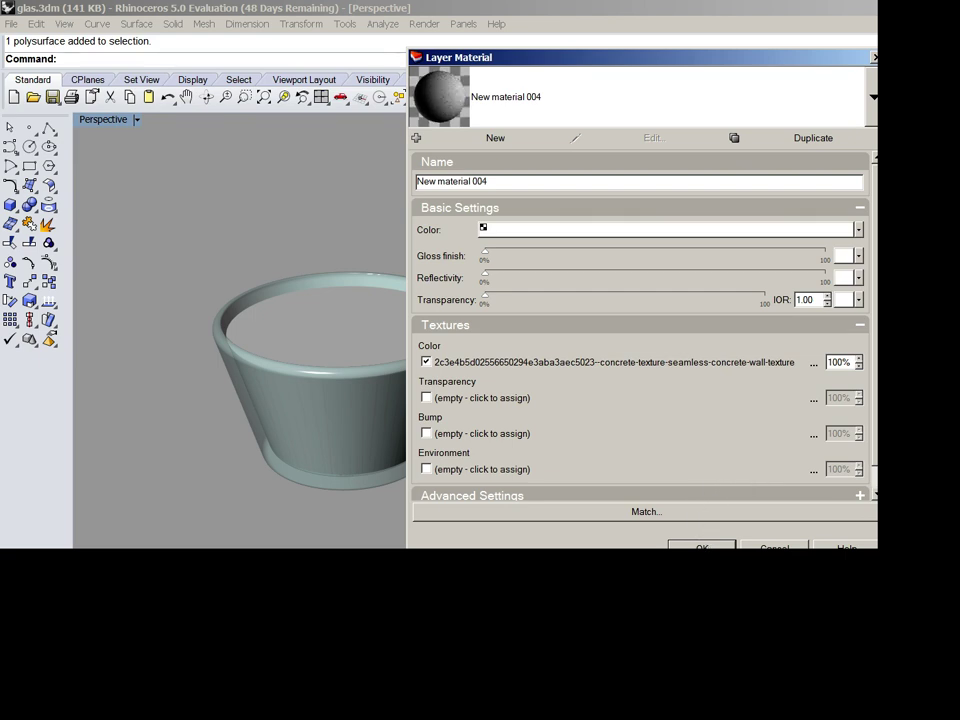
left_click(702, 547)
right_click_drag(513, 399, 418, 310)
scroll(425, 350, "up", 5)
scroll(433, 345, "down", 4)
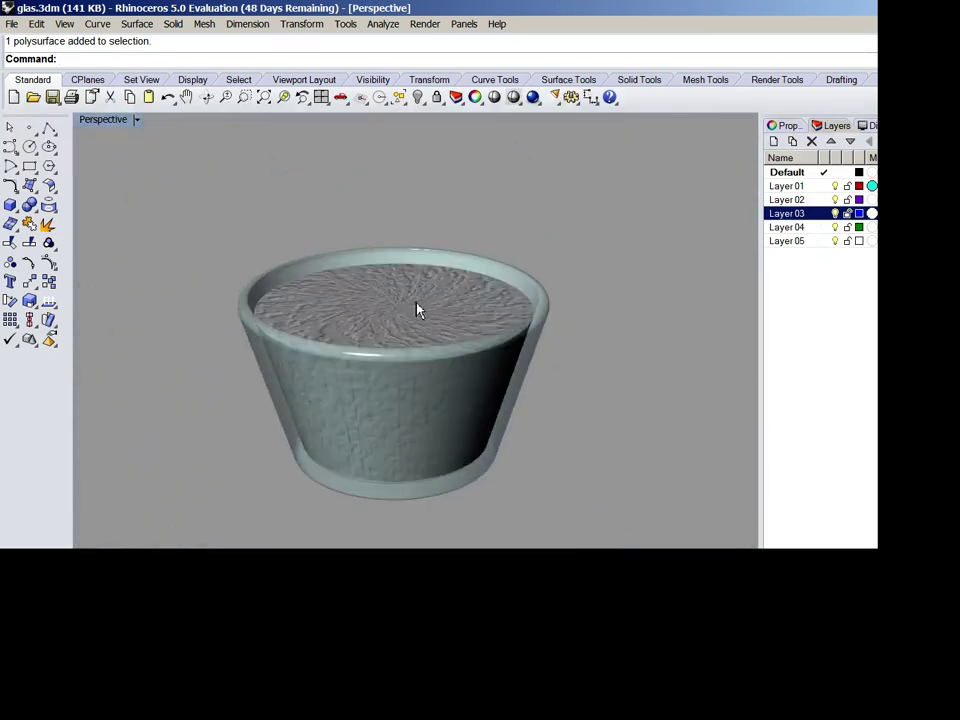
Change the mapping of the Layer 03 material's concrete color texture to WCS and apply it
left_click(418, 310)
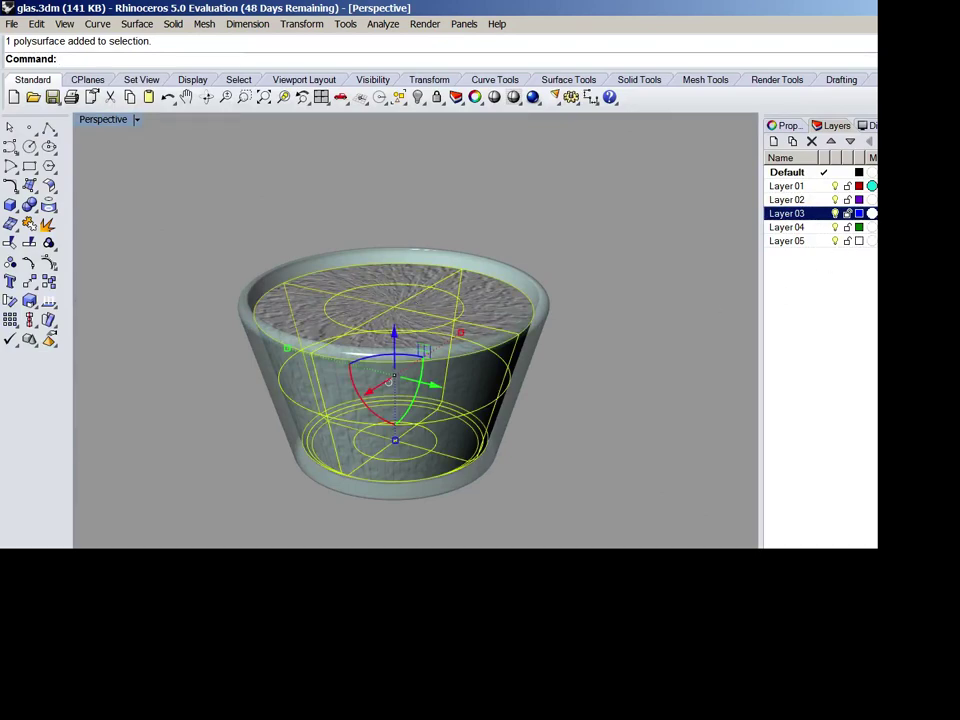
left_click(871, 213)
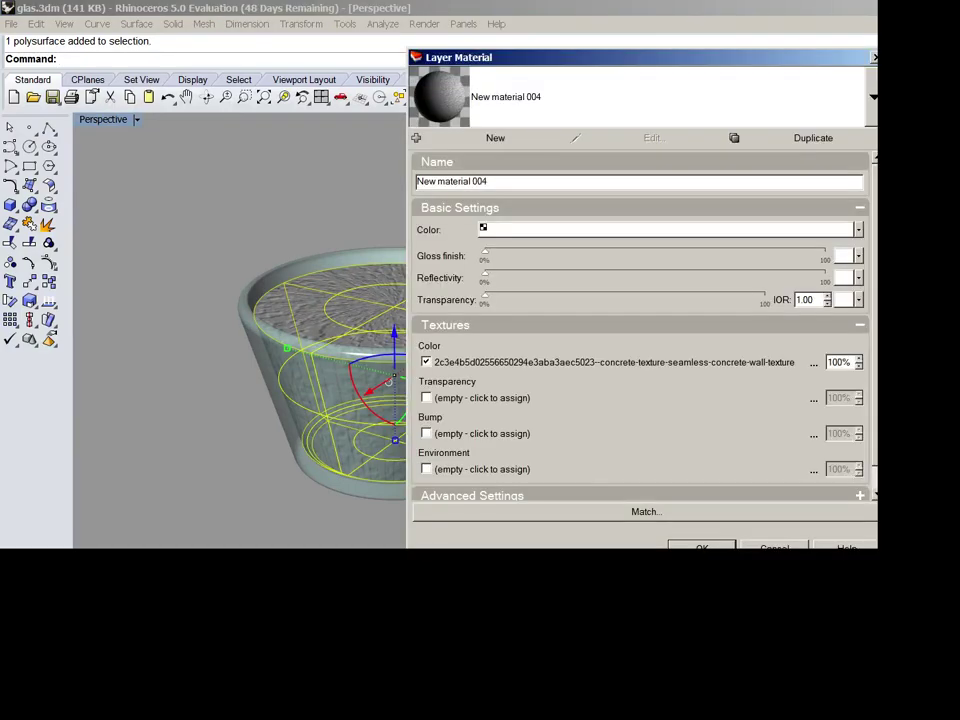
left_click(670, 364)
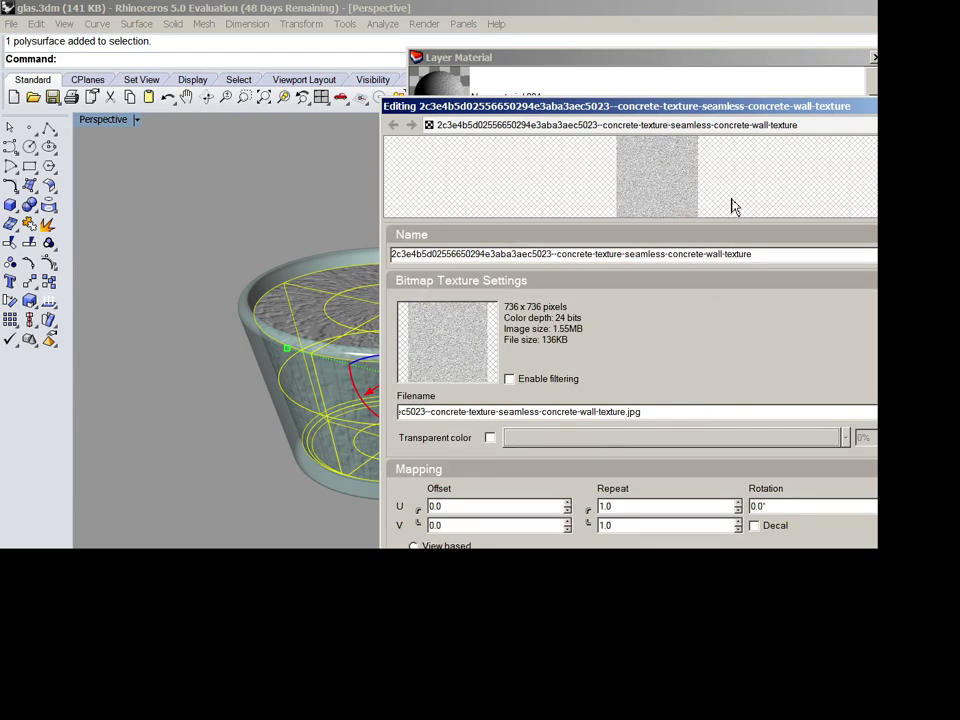
left_click_drag(758, 105, 777, 28)
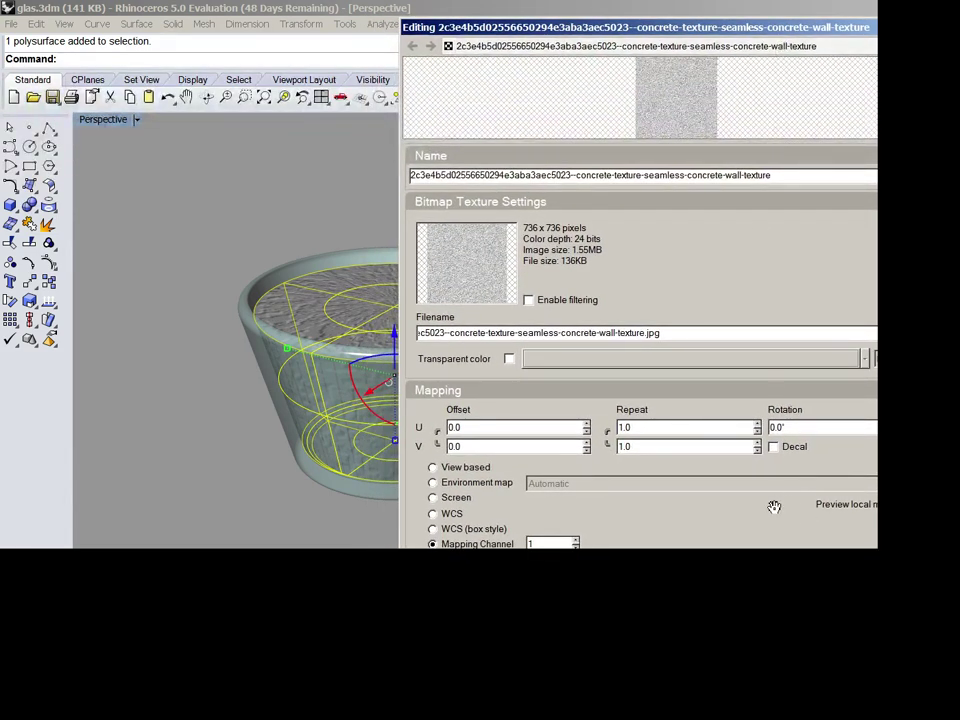
left_click(434, 514)
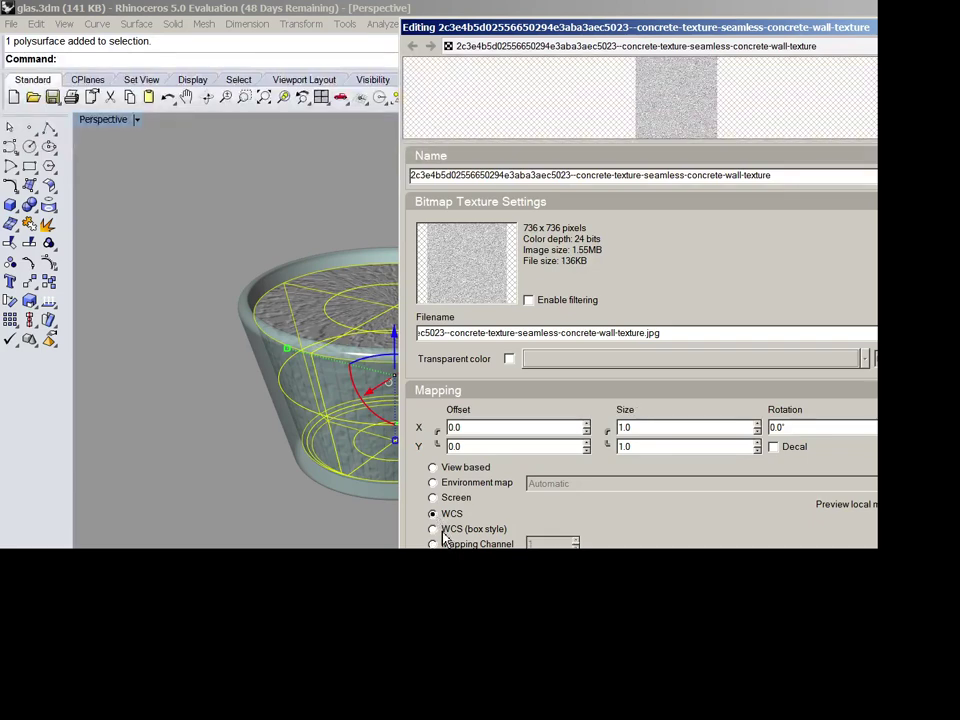
key("Return")
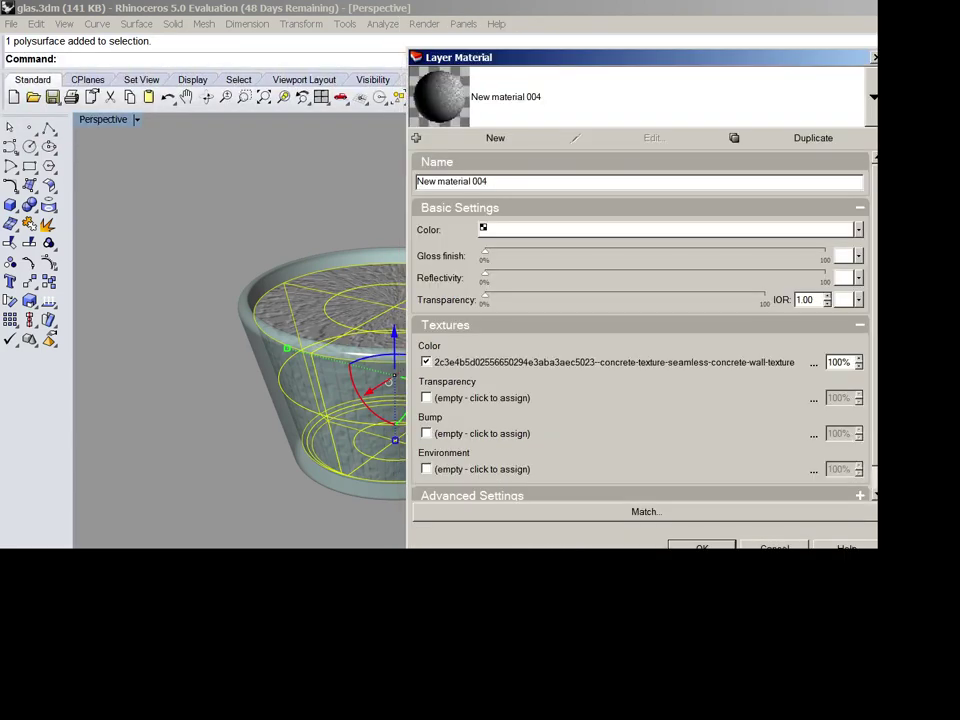
left_click(702, 547)
left_click(513, 441)
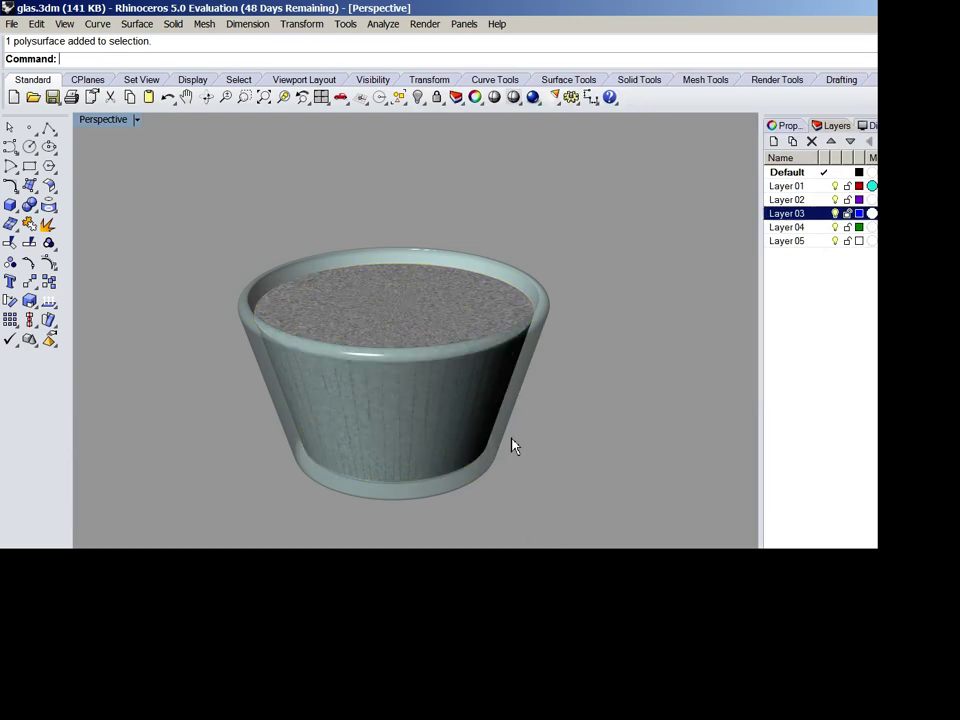
Examine how the concrete texture lies on the top and sides of the solid inside the glass
right_click_drag(511, 437, 492, 480)
scroll(363, 263, "up", 5)
scroll(365, 270, "up", 4)
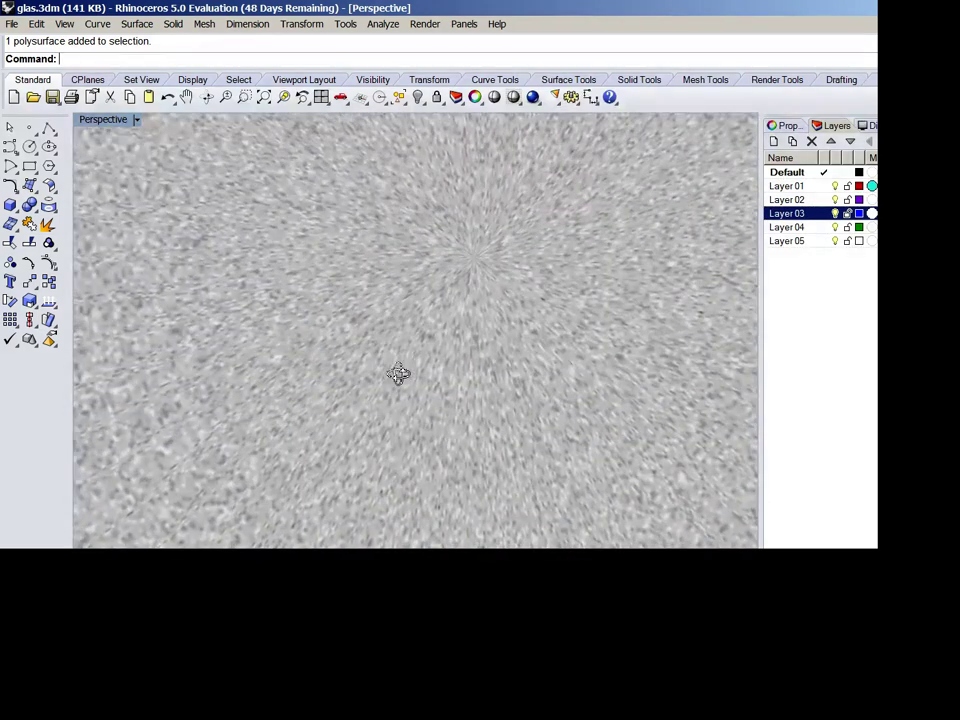
scroll(506, 257, "down", 3)
scroll(490, 270, "up", 4)
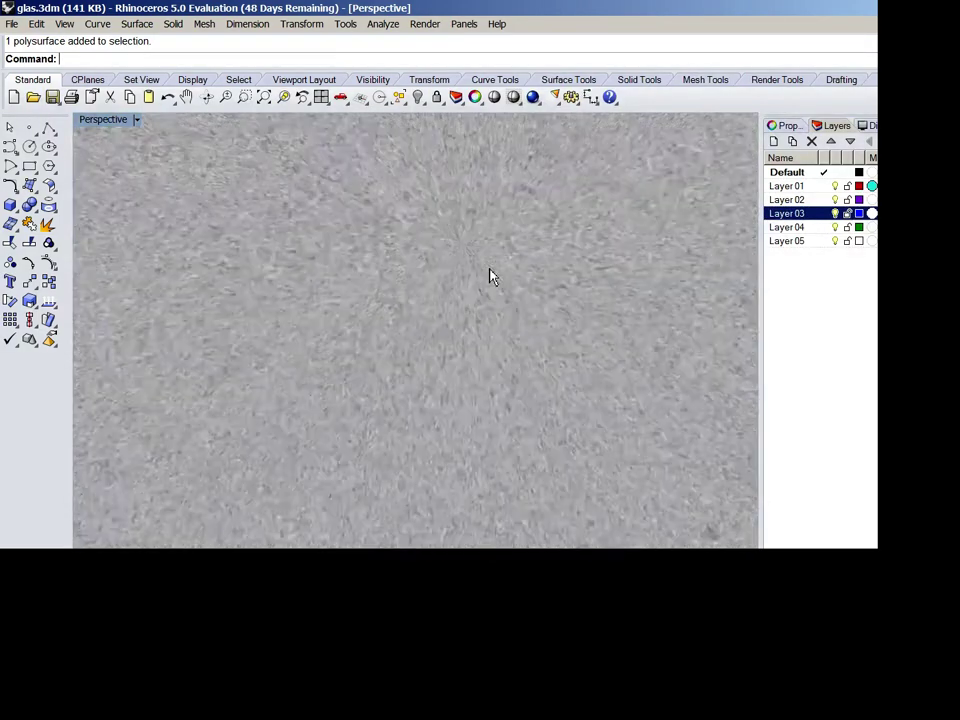
scroll(397, 245, "up", 1)
scroll(409, 253, "down", 8)
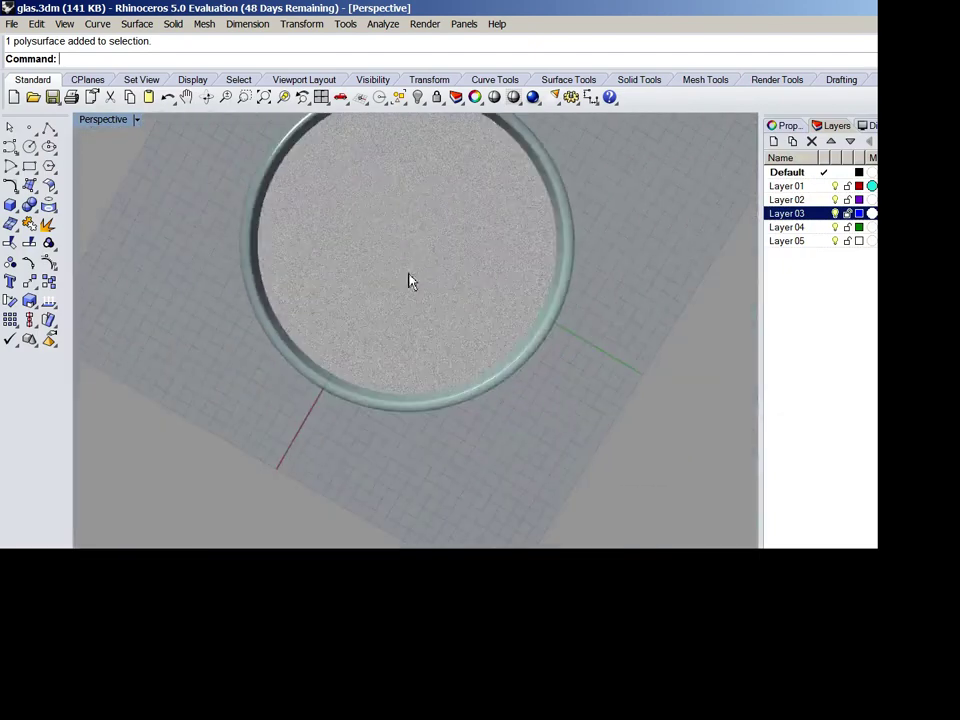
right_click_drag(409, 279, 497, 181)
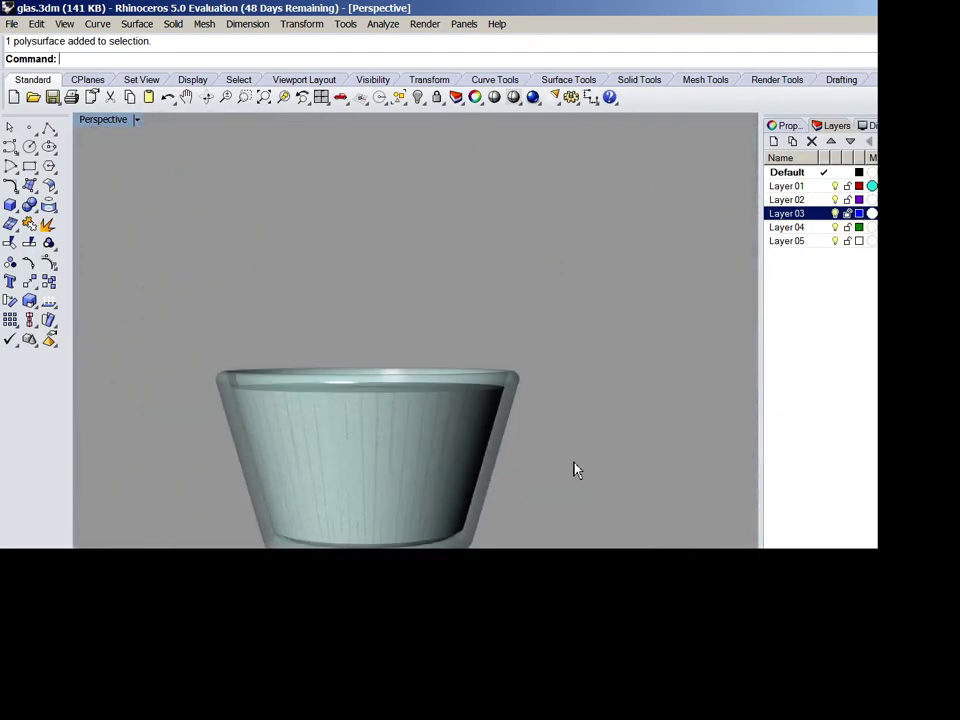
Save the glas.3dm model file
right_click_drag(577, 470, 388, 474)
scroll(510, 489, "up", 5)
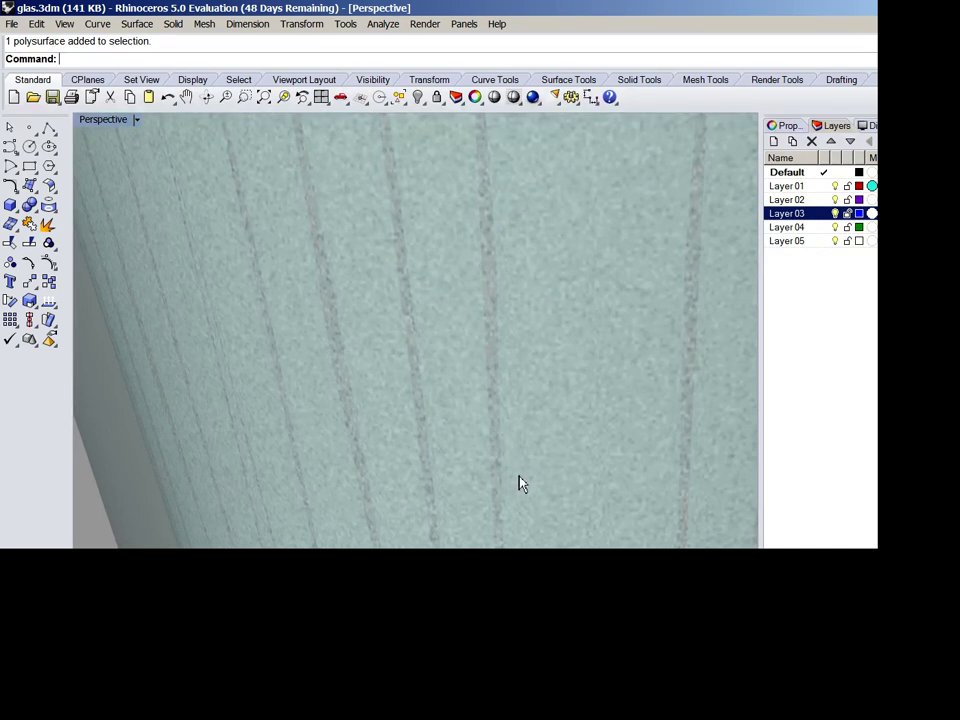
key("ctrl+s")
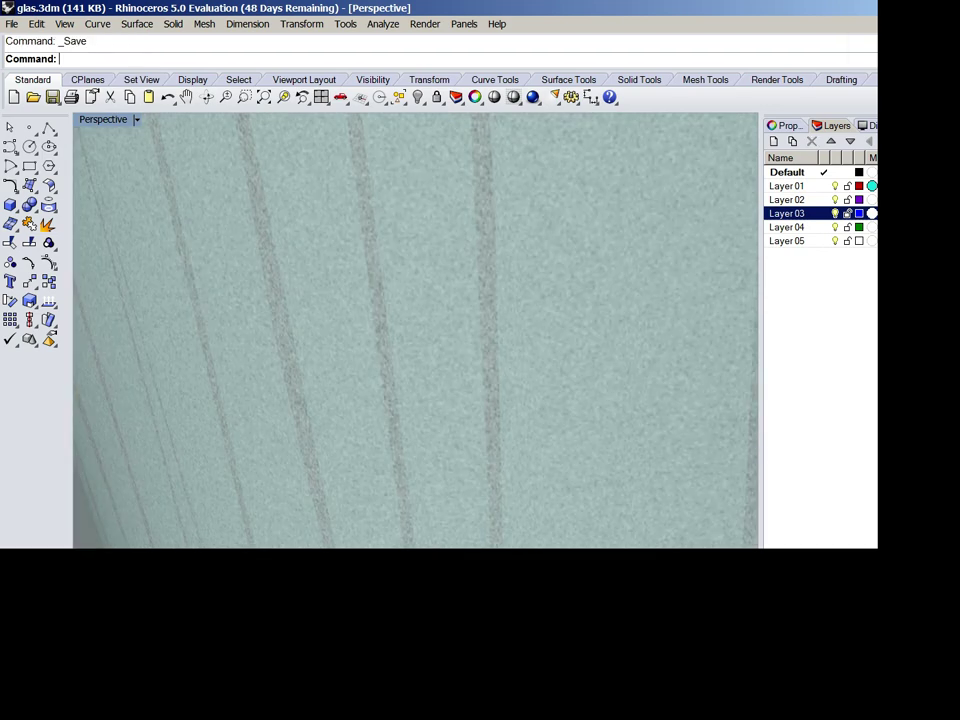
scroll(540, 543, "down", 5)
right_click_drag(576, 546, 580, 510)
scroll(582, 575, "up", 5)
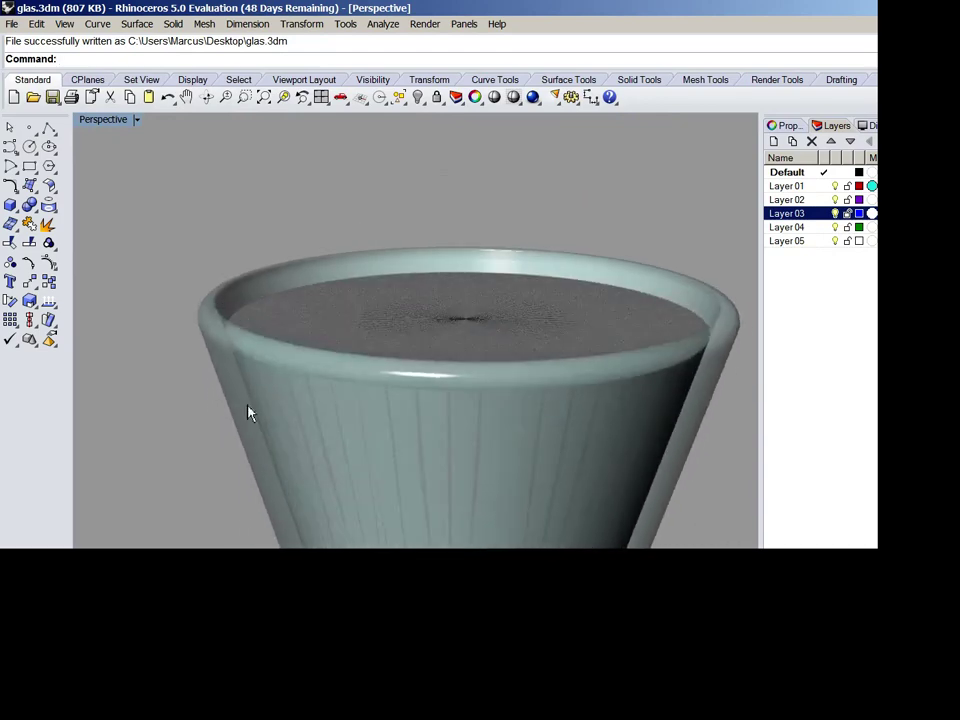
Draw a wavy degree-3 control-point curve in the Right view, from inside the bottom of the glass up through its centre and past the rim
double_click(115, 123)
scroll(561, 540, "up", 5)
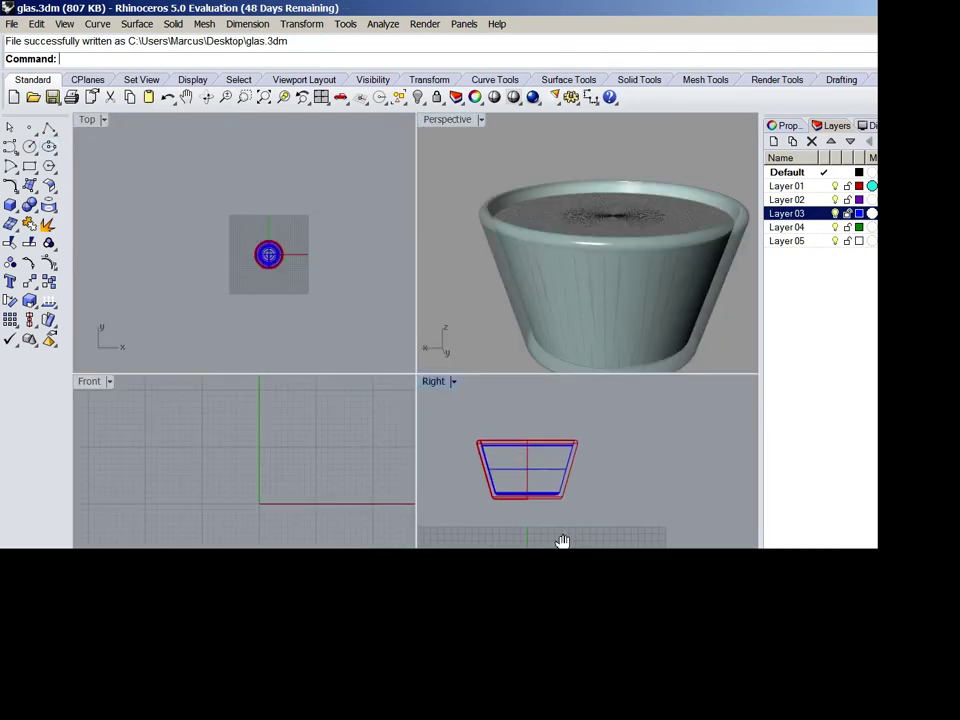
left_click(10, 147)
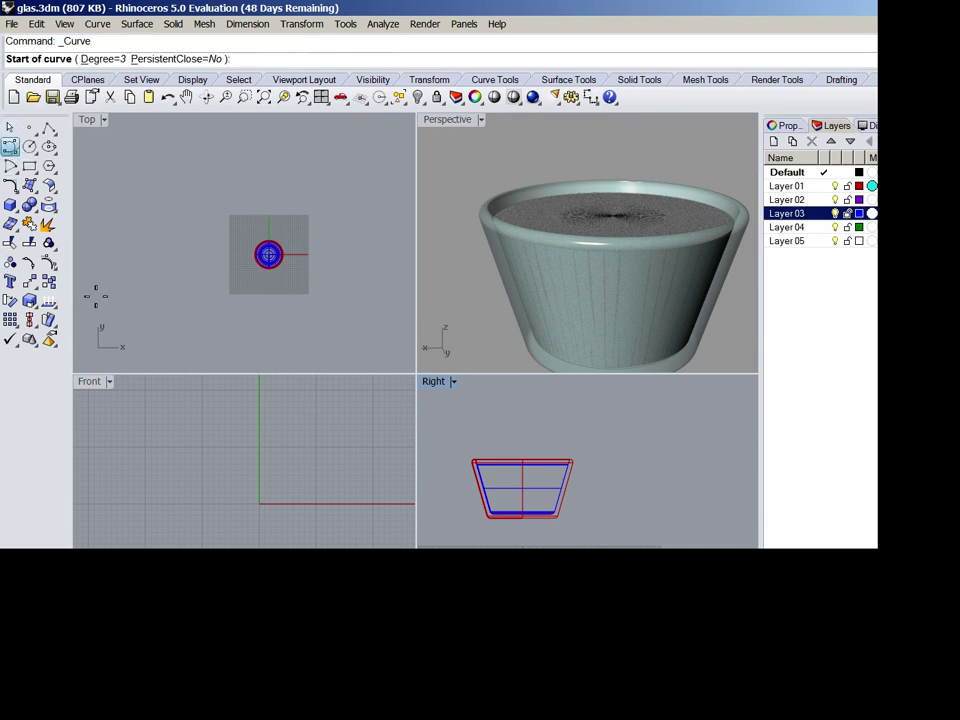
scroll(505, 535, "up", 5)
left_click(612, 316)
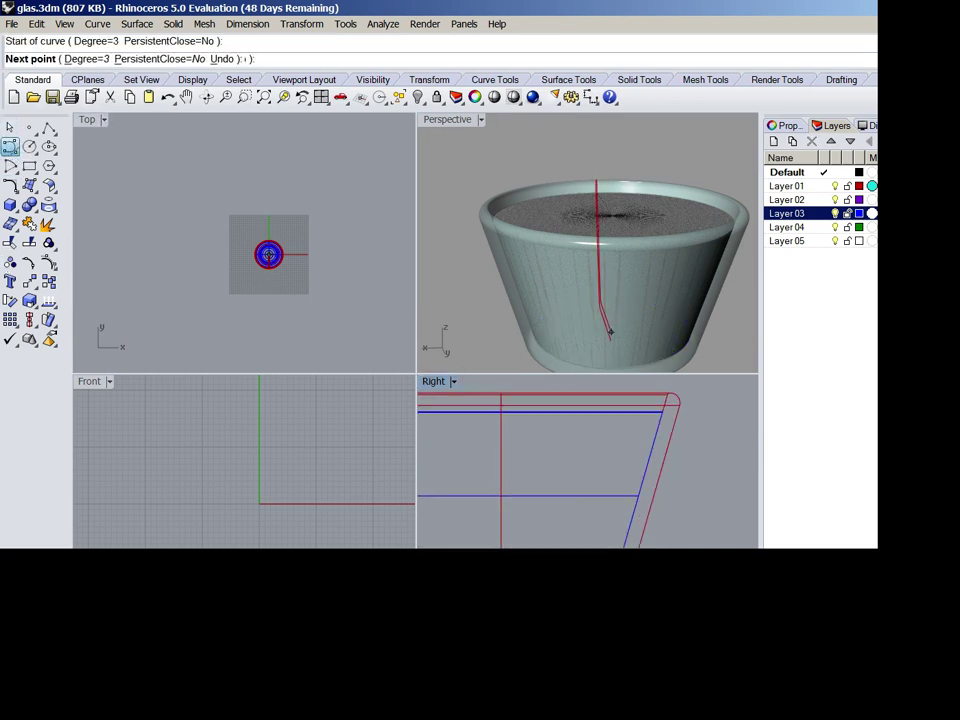
left_click(505, 532)
left_click(494, 505)
left_click(504, 473)
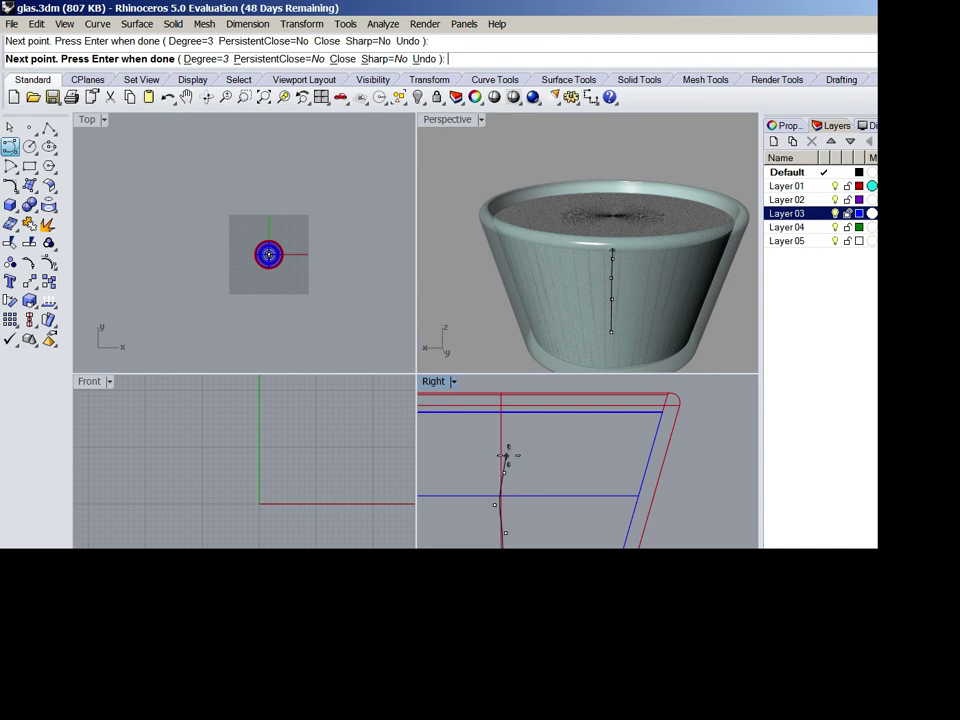
left_click(499, 438)
right_click_drag(500, 430, 504, 501)
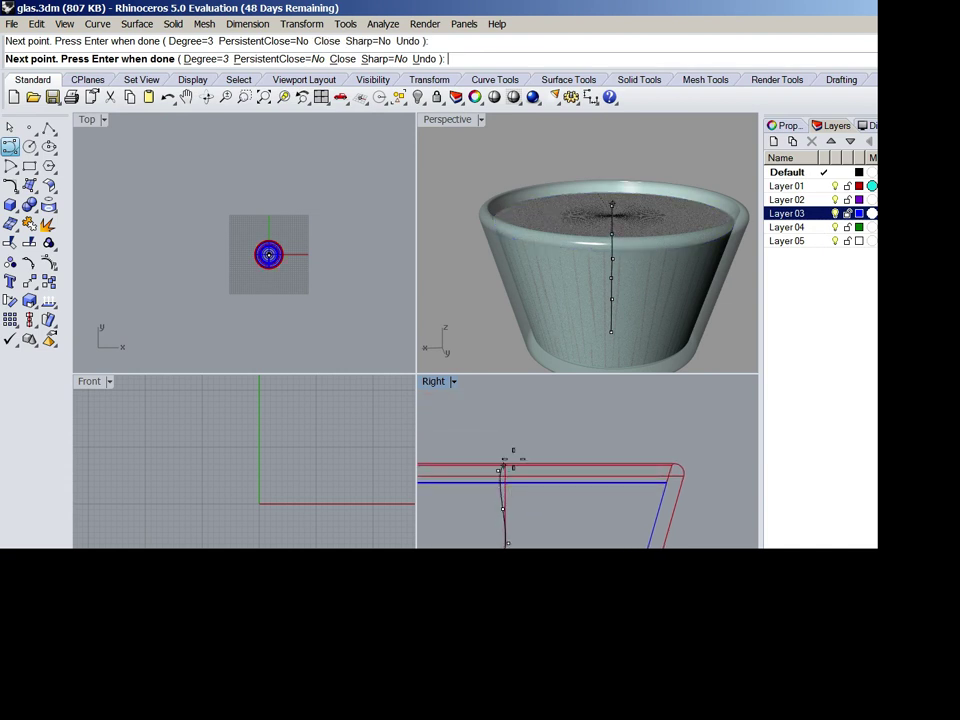
left_click(526, 436)
right_click_drag(512, 403, 533, 462)
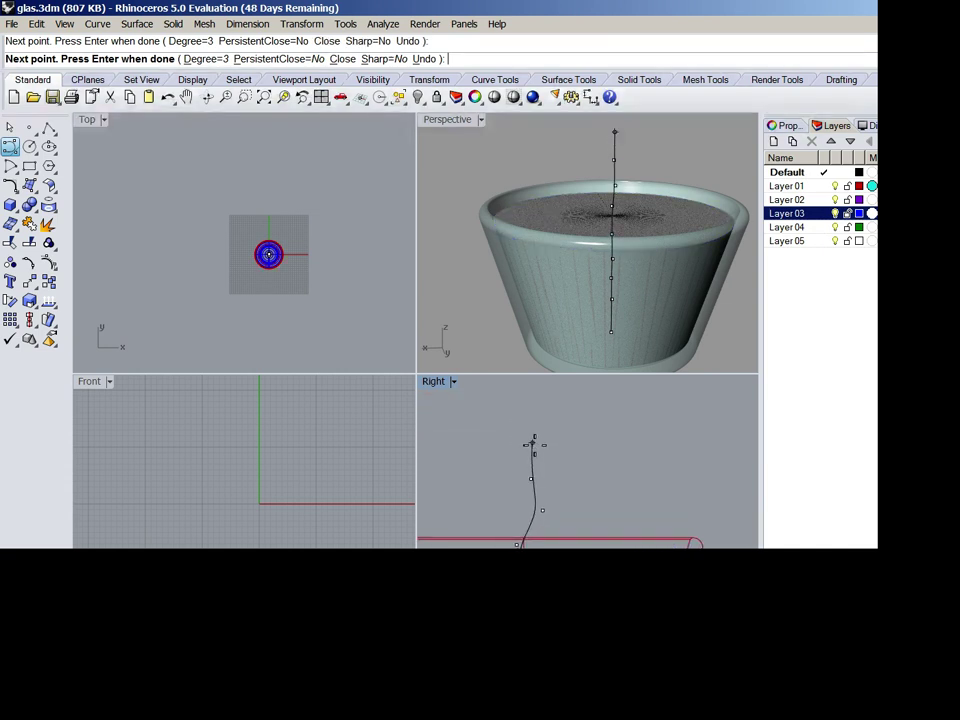
left_click(531, 443)
key("Return")
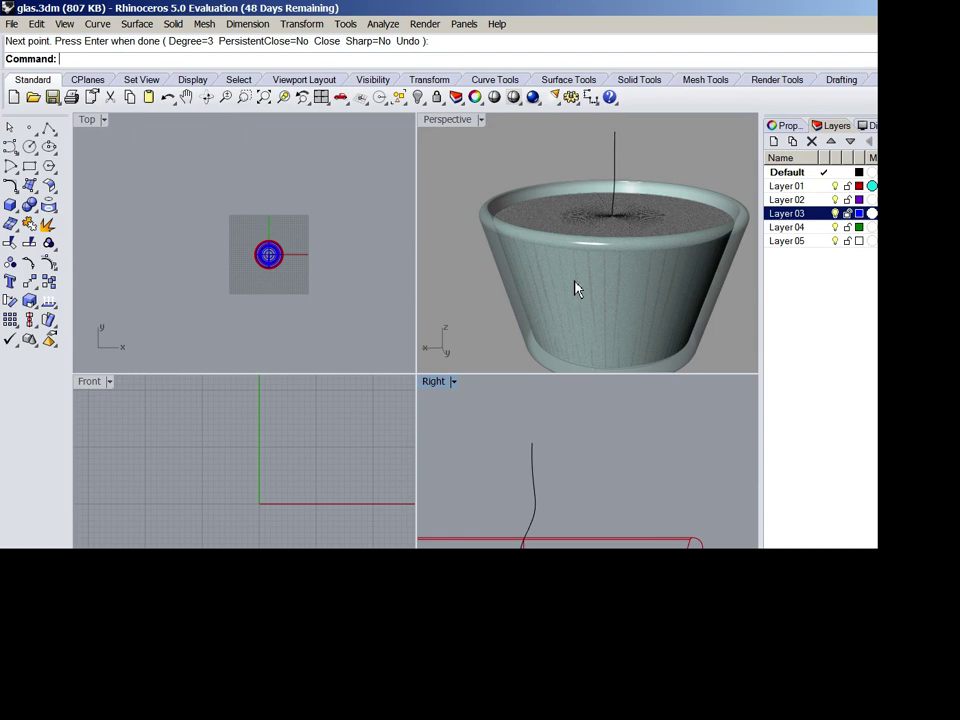
Switch the Perspective viewport to Wireframe display and clear the selection
left_click(619, 183)
right_click_drag(622, 262, 517, 168)
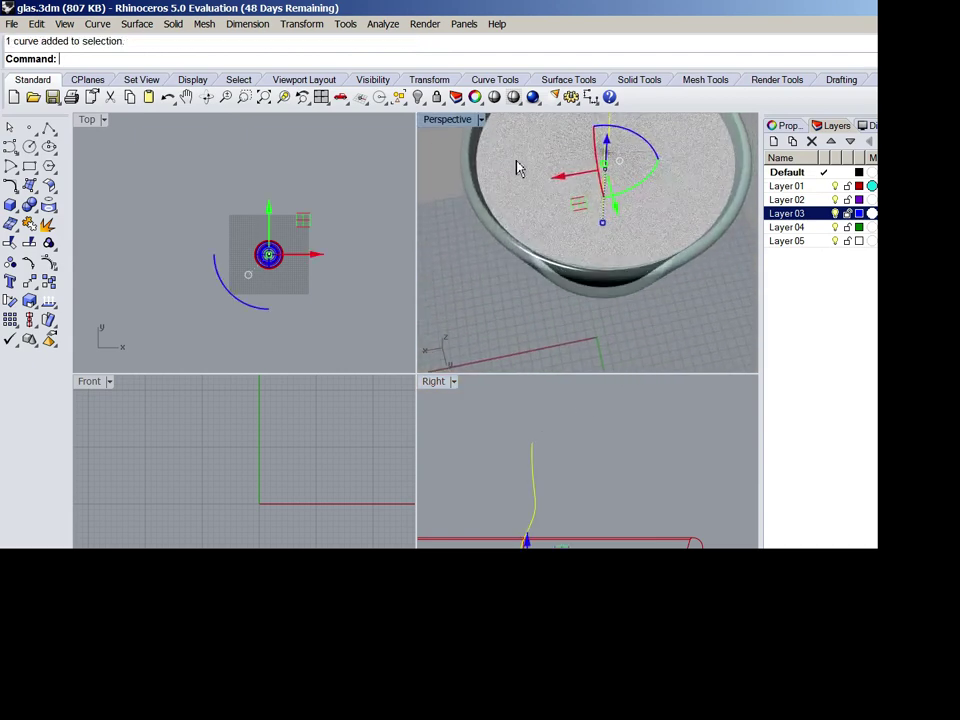
left_click(489, 135)
left_click(480, 119)
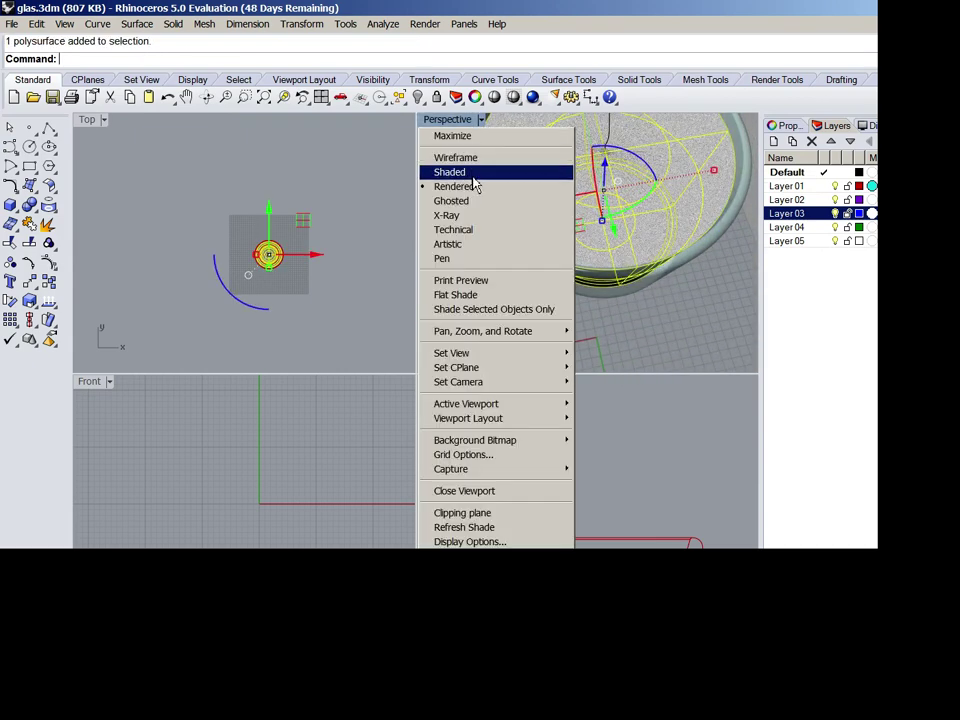
left_click(455, 156)
right_click_drag(470, 175, 579, 268)
key("Escape")
Turn on the control points of the wavy curve with PointsOn
left_click(568, 152)
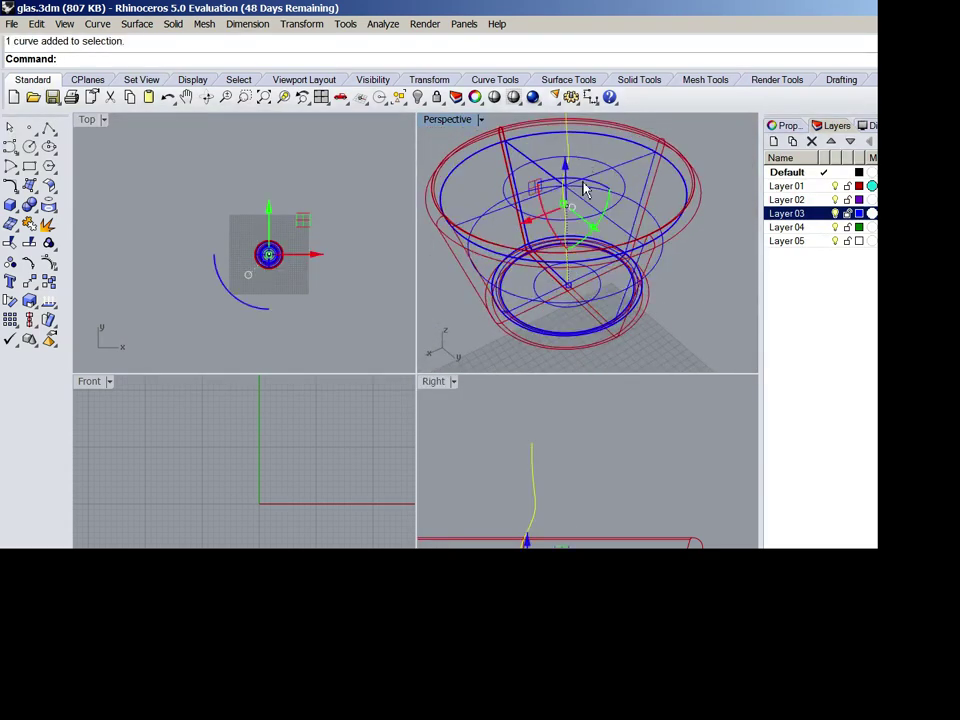
type("Po")
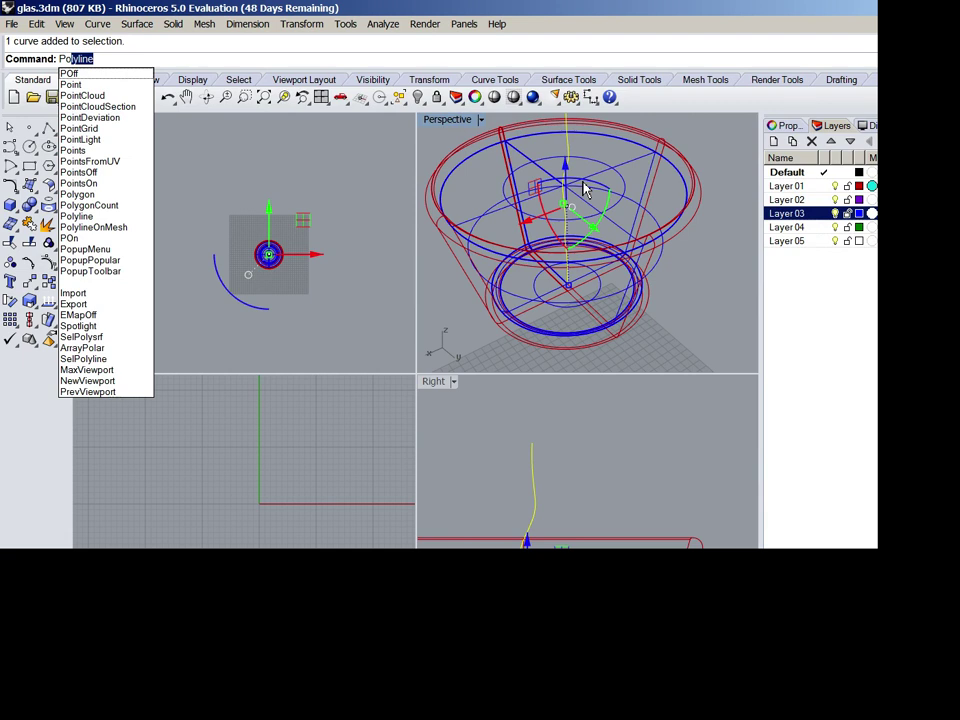
type("it")
key("BackSpace")
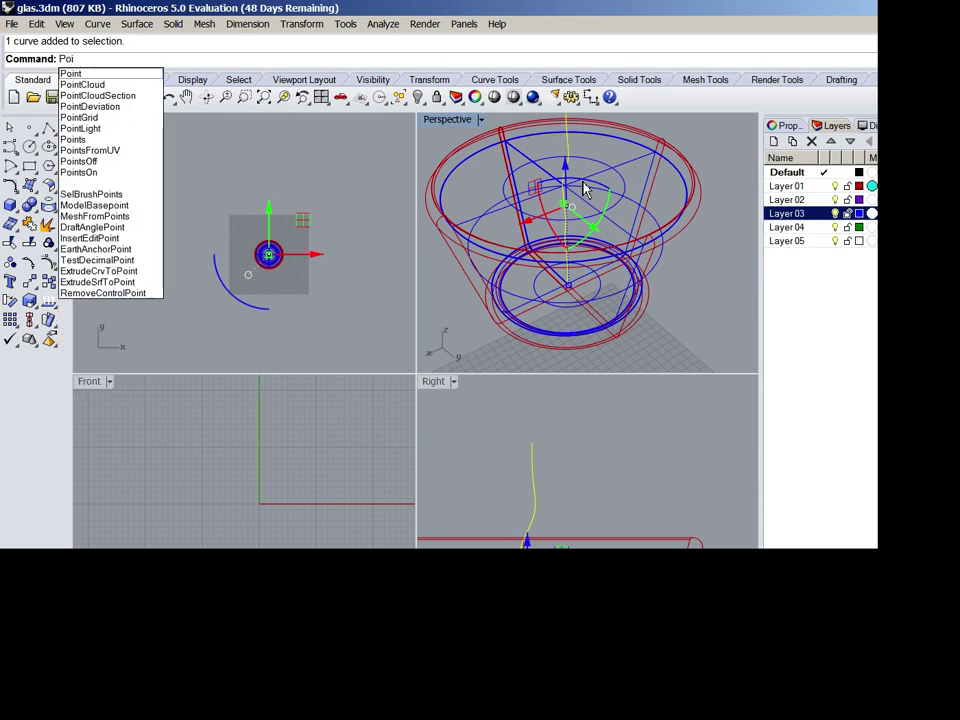
type("ntsOn")
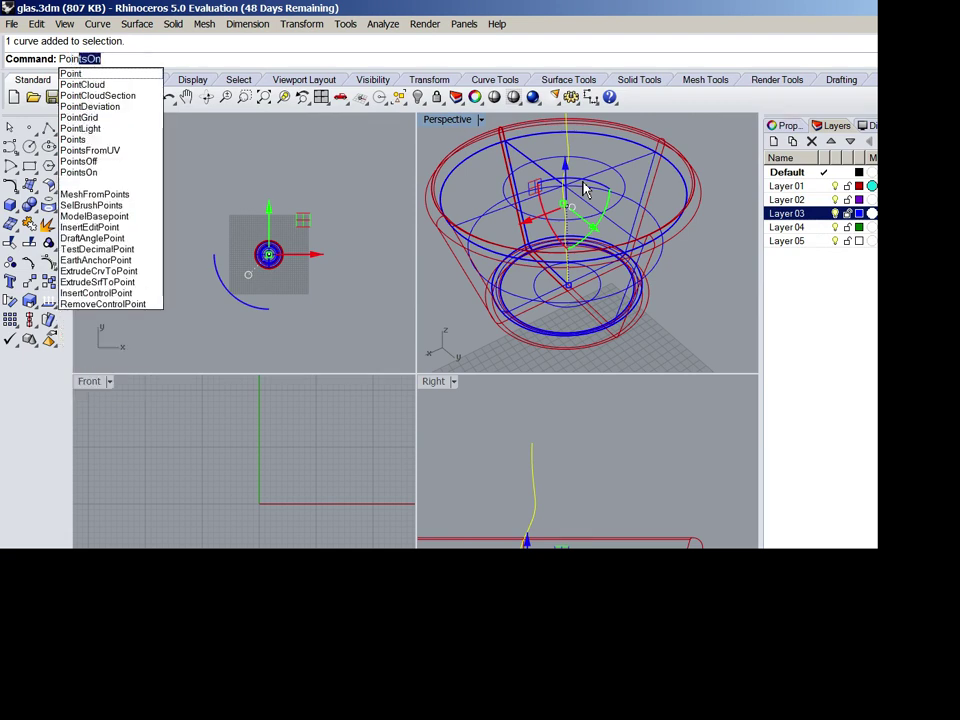
key("Return")
Move the curve's top control point and the one at its upper bend sideways so the free end also bends in the third dimension
right_click_drag(638, 144, 589, 229)
scroll(605, 268, "down", 3)
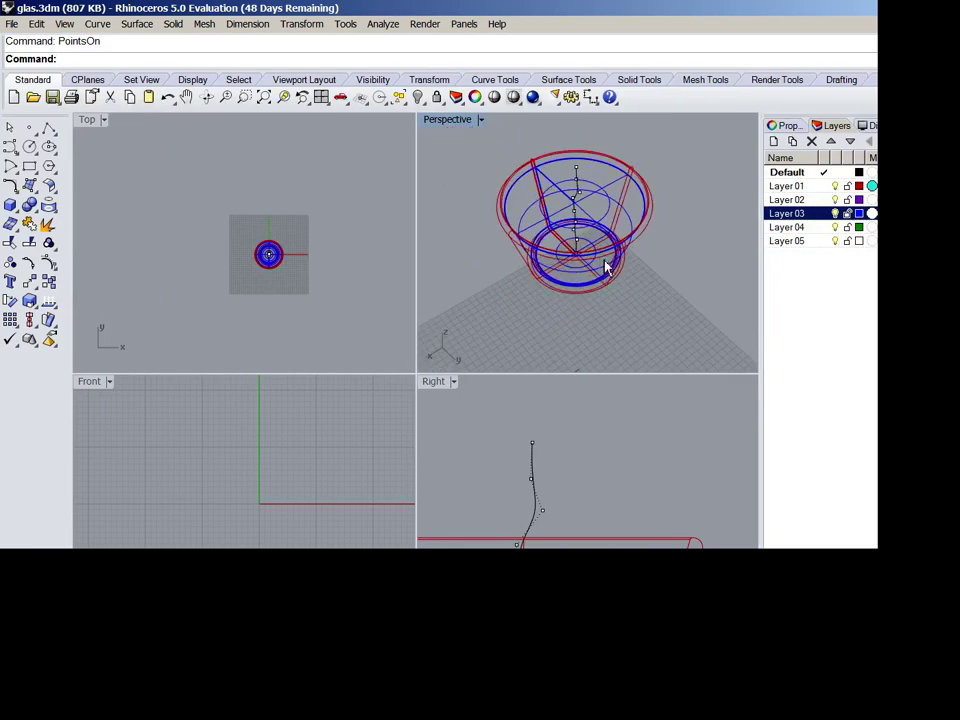
scroll(575, 175, "up", 5)
left_click(592, 183)
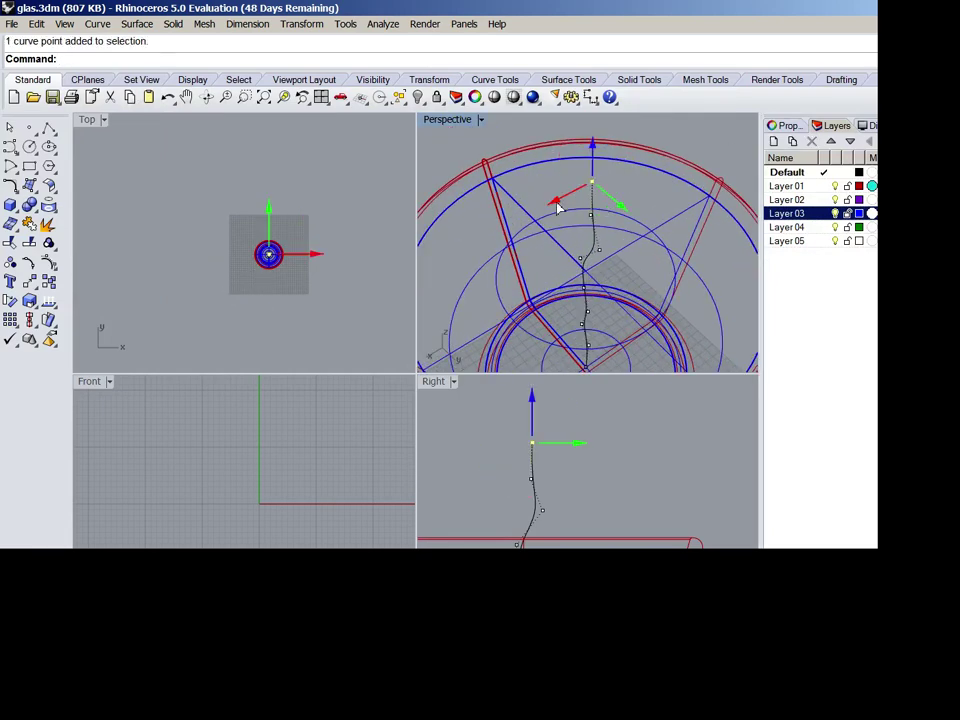
left_click_drag(558, 207, 630, 234)
scroll(603, 230, "up", 3)
scroll(632, 240, "down", 5)
right_click_drag(640, 290, 705, 285)
left_click_drag(645, 268, 652, 236)
scroll(647, 258, "up", 3)
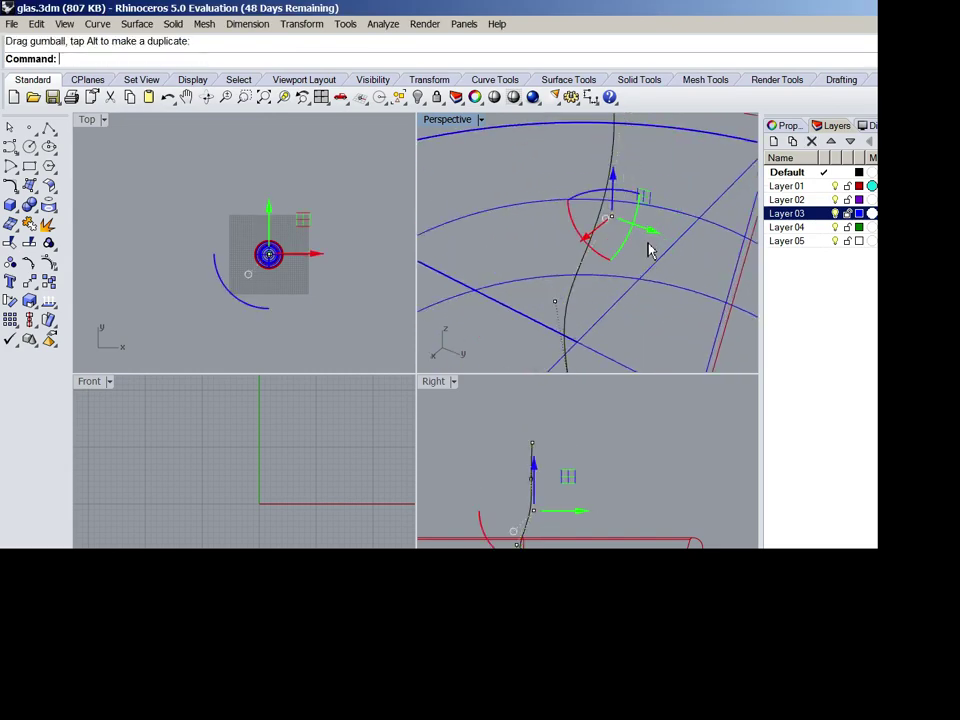
left_click(650, 246)
scroll(663, 250, "down", 5)
right_click_drag(663, 250, 615, 326)
scroll(541, 186, "down", 6)
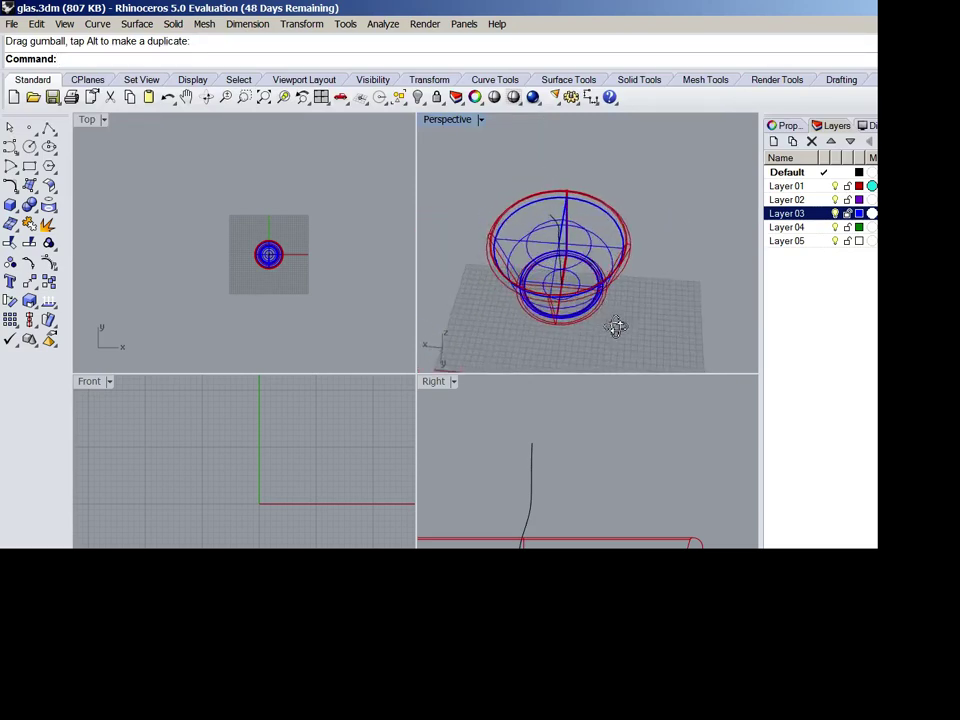
Create a flat-capped pipe along the wavy curve with a start and end radius of about 0.35
scroll(568, 242, "up", 6)
right_click_drag(568, 244, 586, 272)
left_click(533, 214)
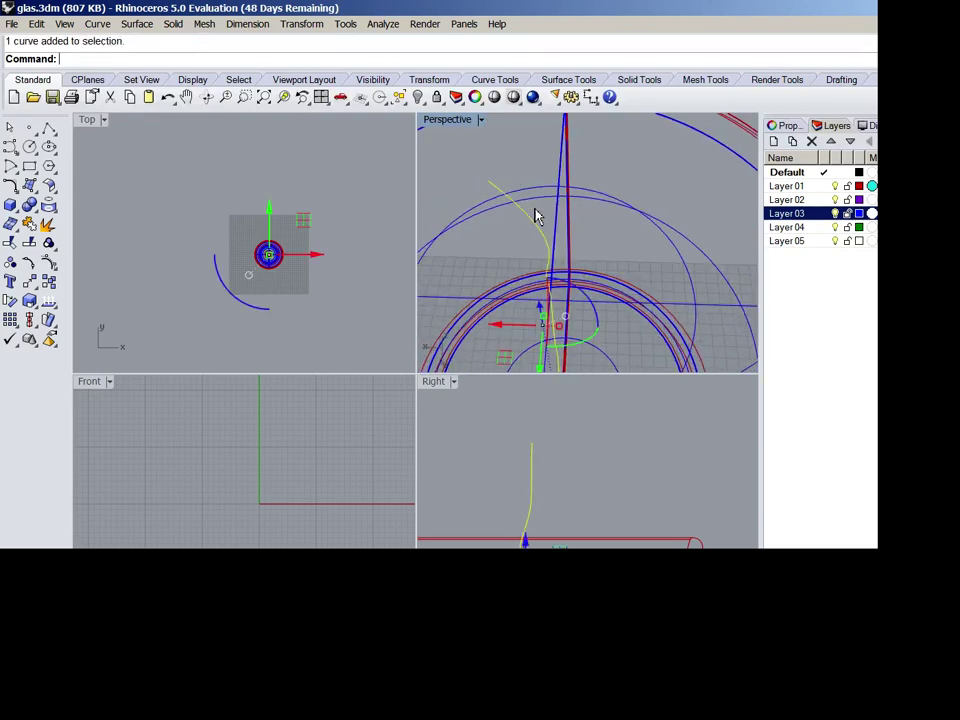
type("Po")
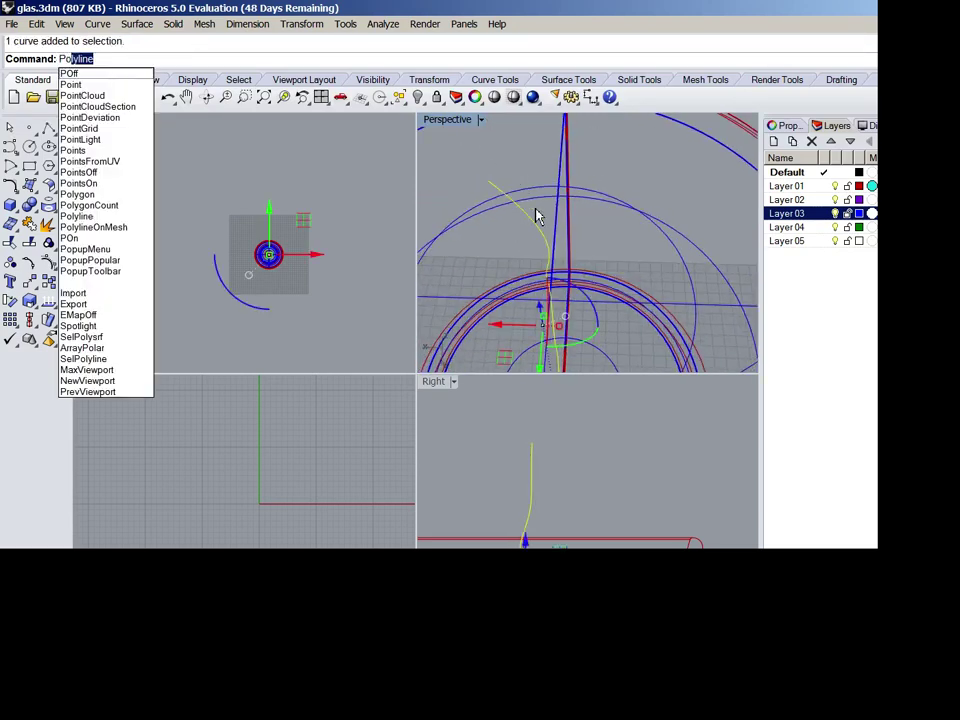
key("BackSpace")
key("BackSpace")
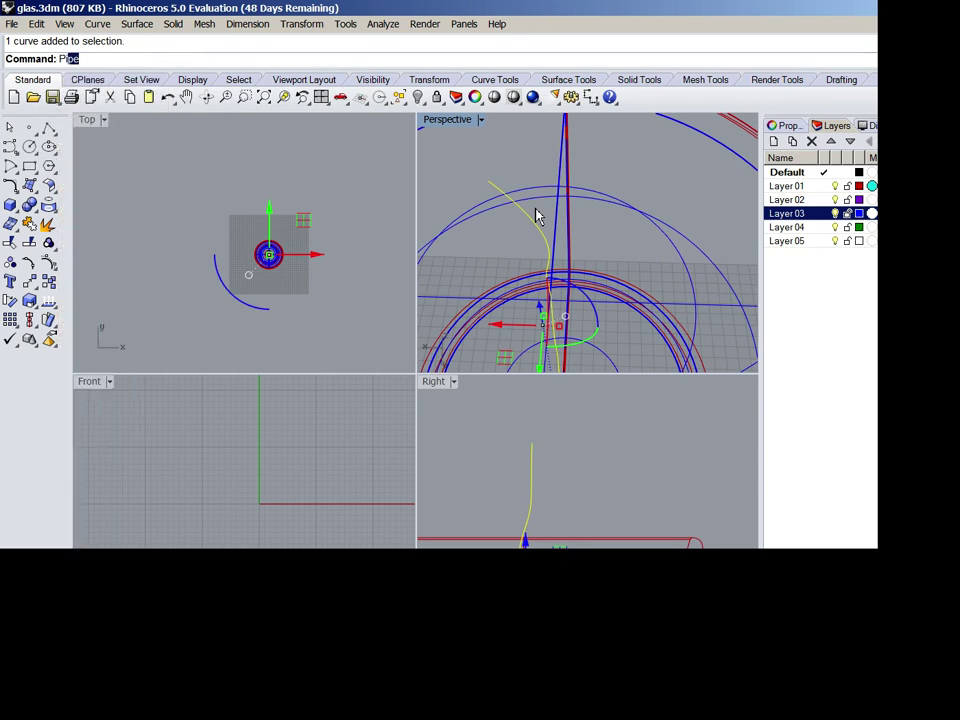
key("Return")
scroll(542, 189, "down", 6)
right_click_drag(542, 192, 562, 370)
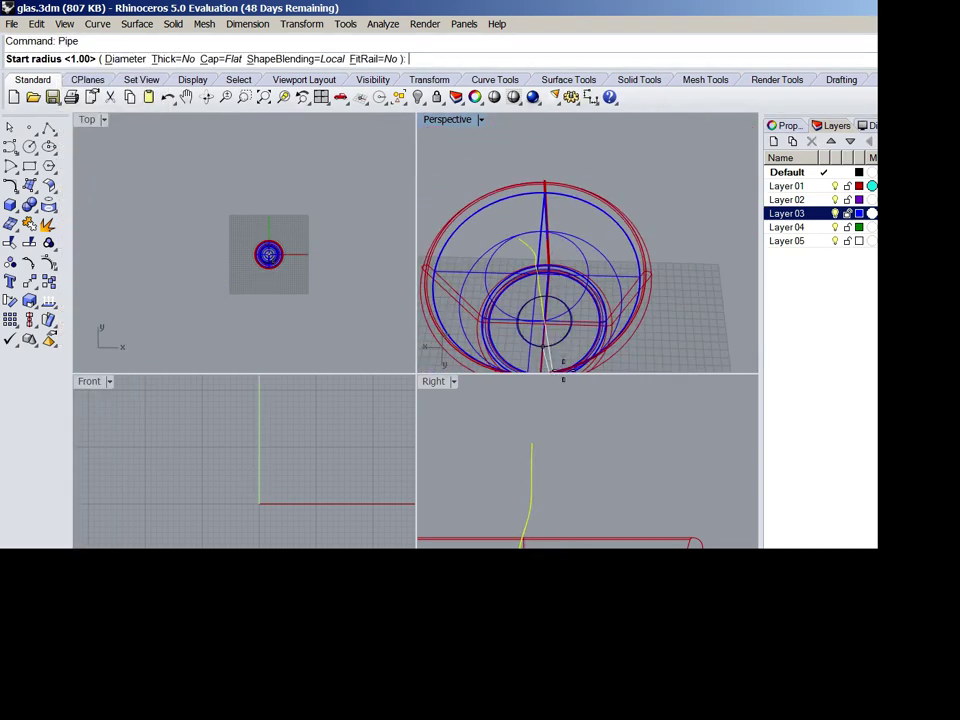
scroll(558, 355, "up", 4)
scroll(548, 354, "up", 5)
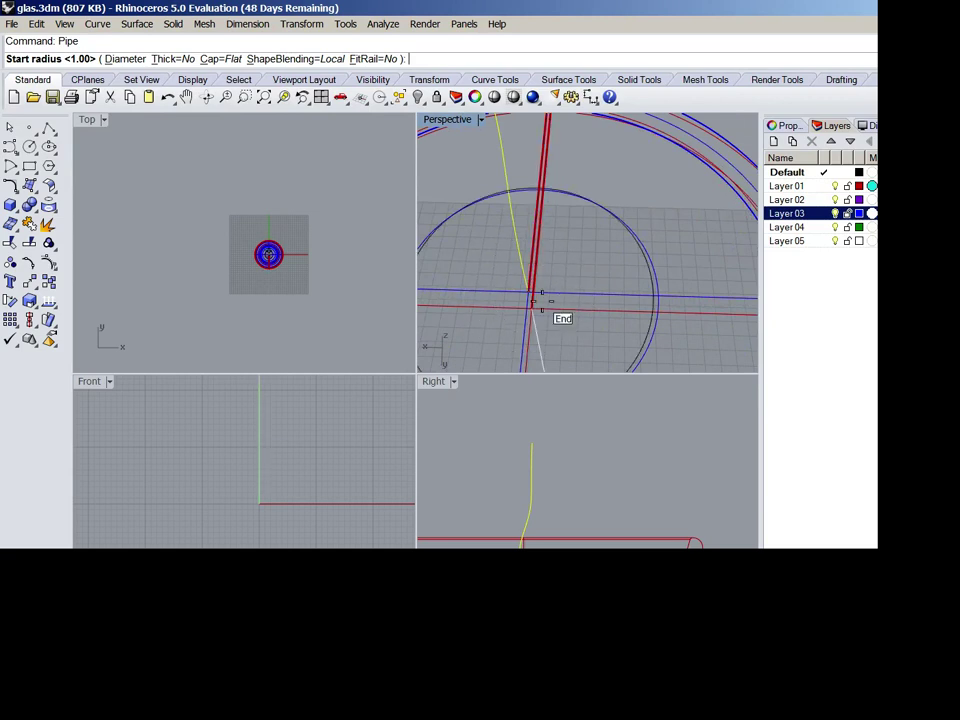
scroll(510, 281, "up", 2)
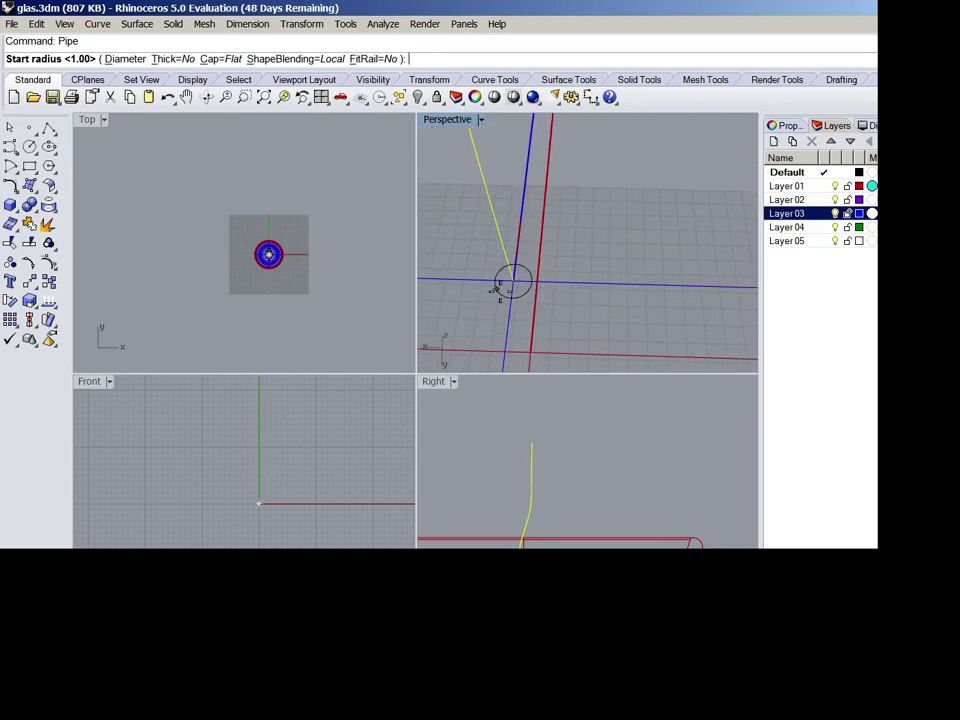
left_click(513, 280)
key("Return")
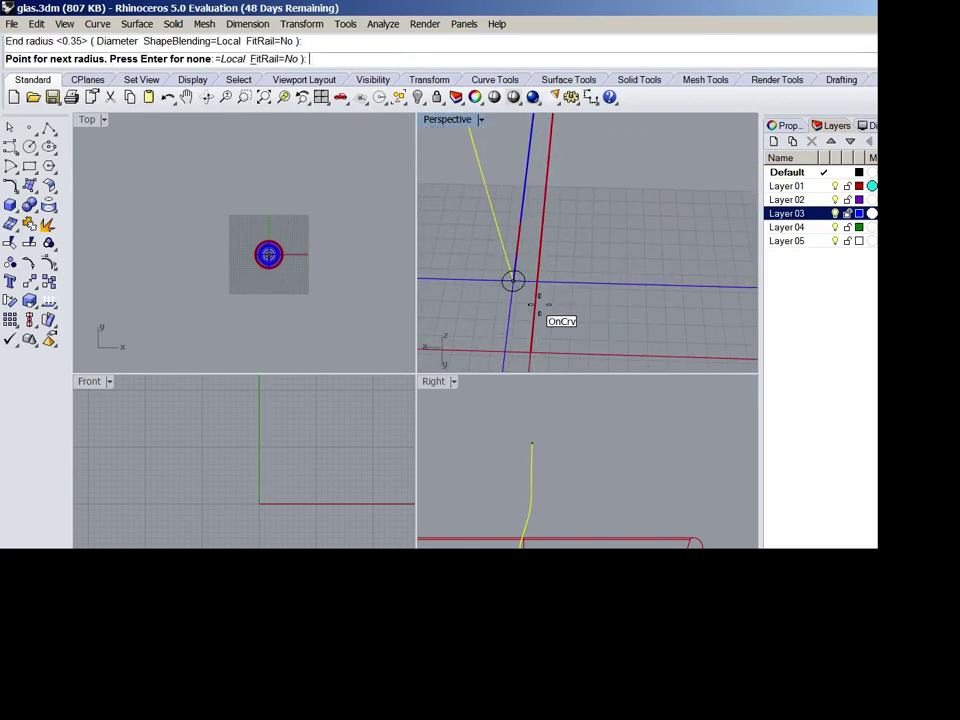
key("Return")
scroll(546, 311, "down", 10)
key("Escape")
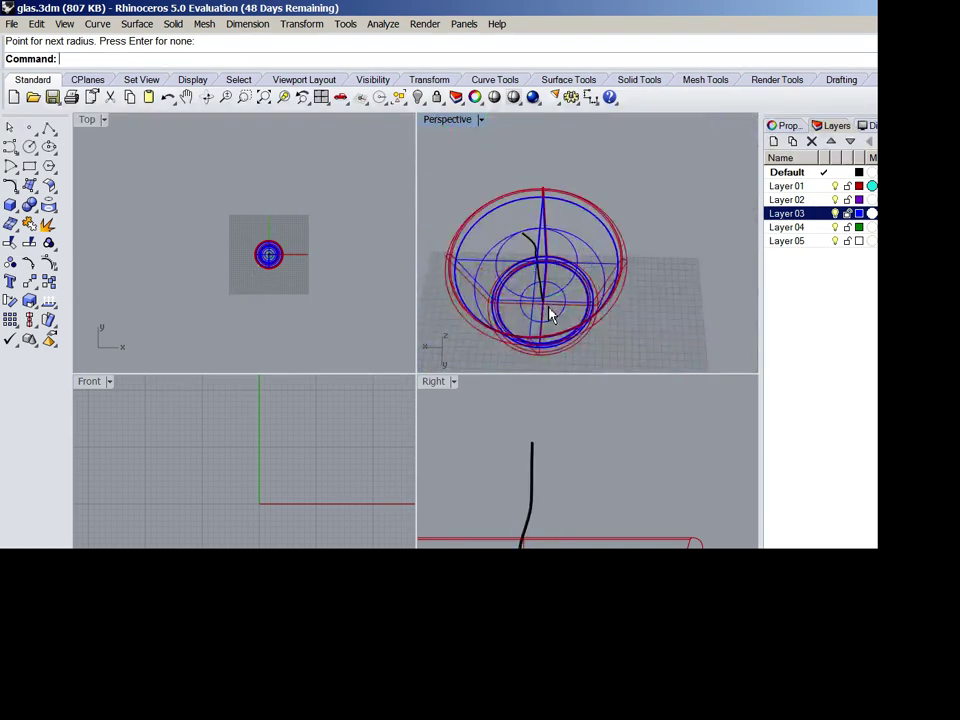
right_click_drag(553, 313, 672, 199)
right_click_drag(695, 177, 663, 230)
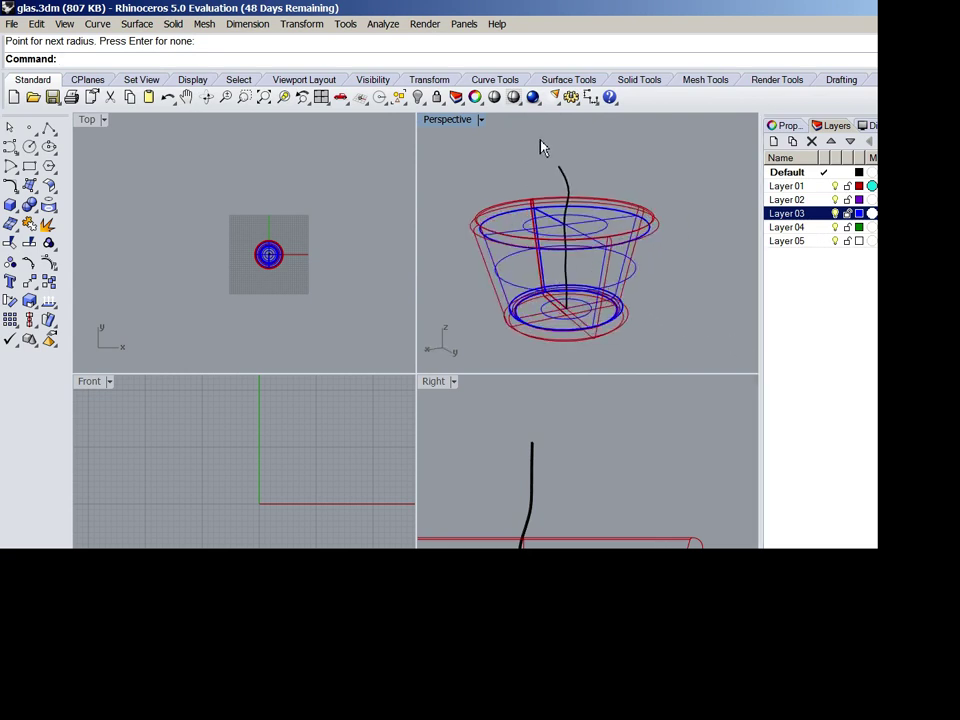
scroll(634, 214, "up", 5)
right_click_drag(598, 232, 560, 360)
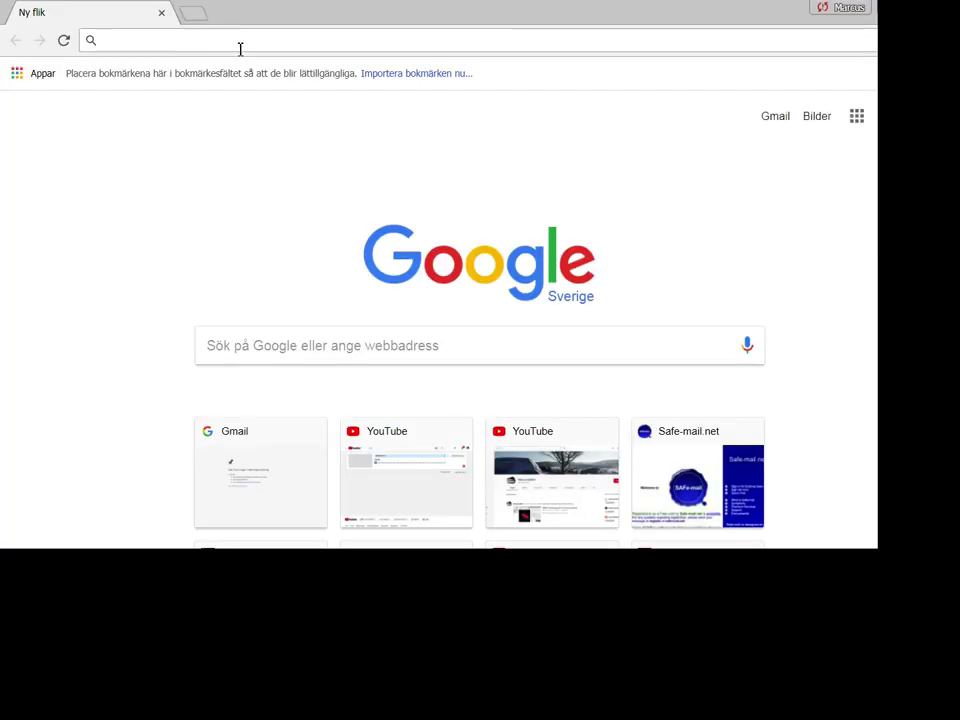
Switch to Chrome, search Google Images for "rope texture" and browse the image results
type("rp")
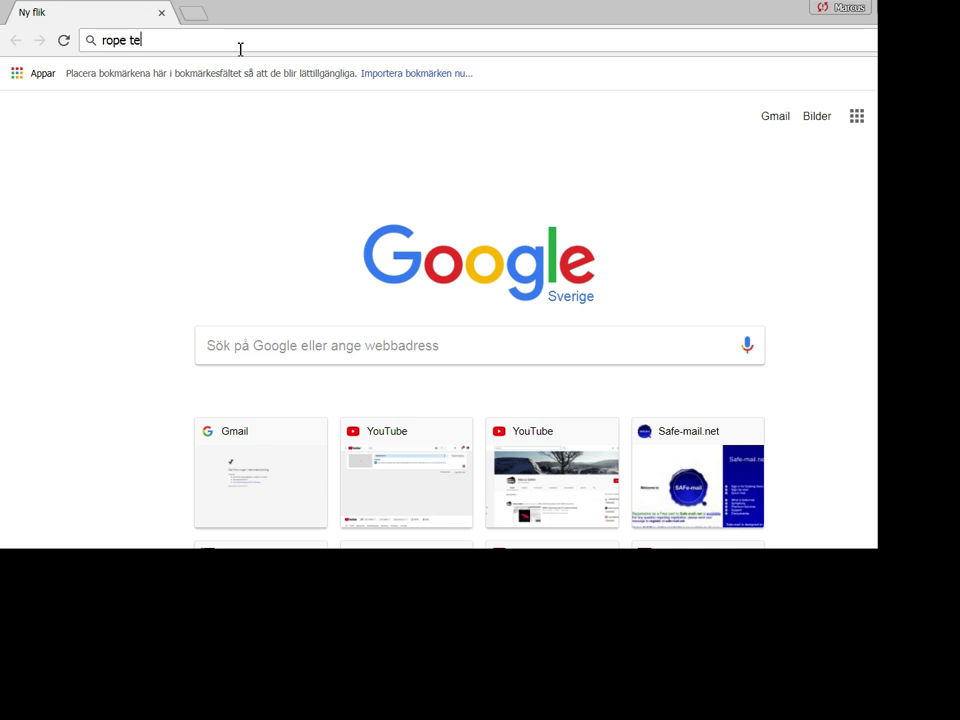
type("pe textrure")
key("Return")
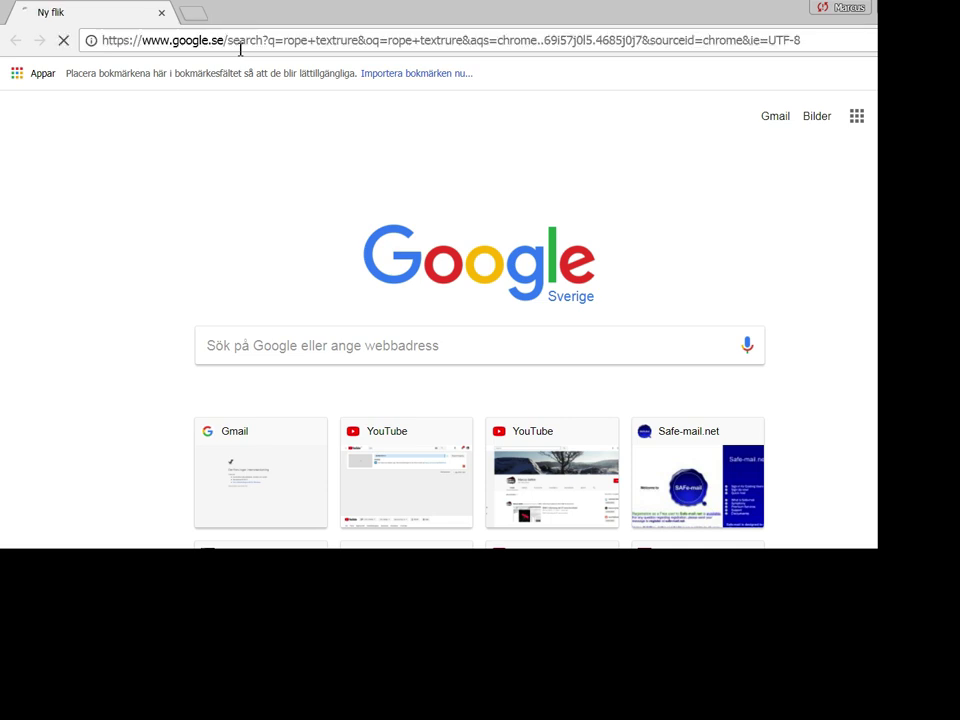
left_click(300, 229)
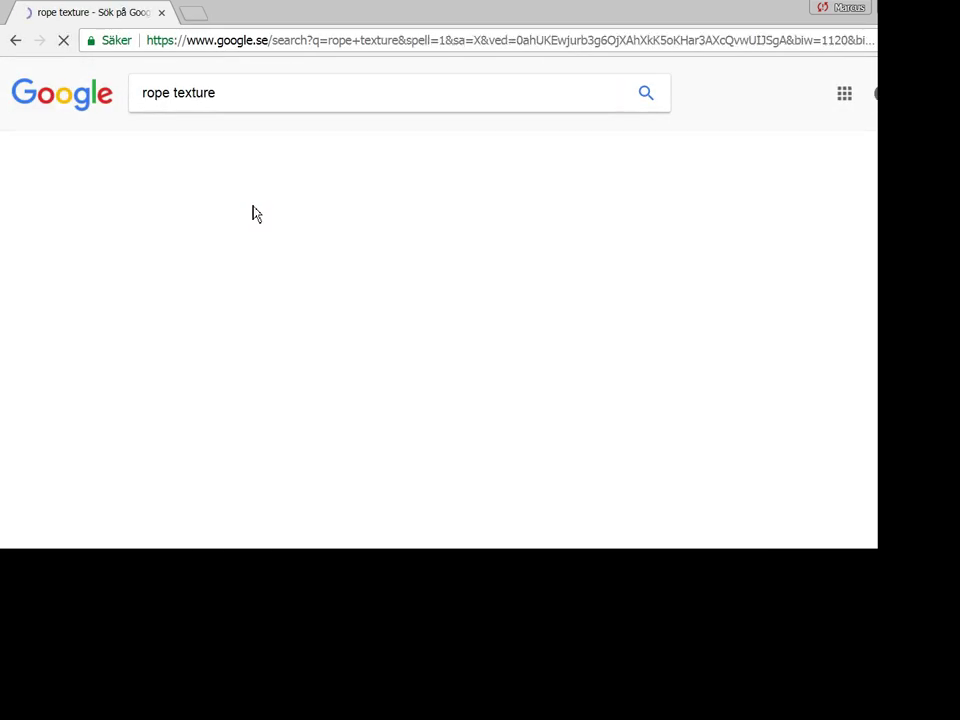
left_click(212, 150)
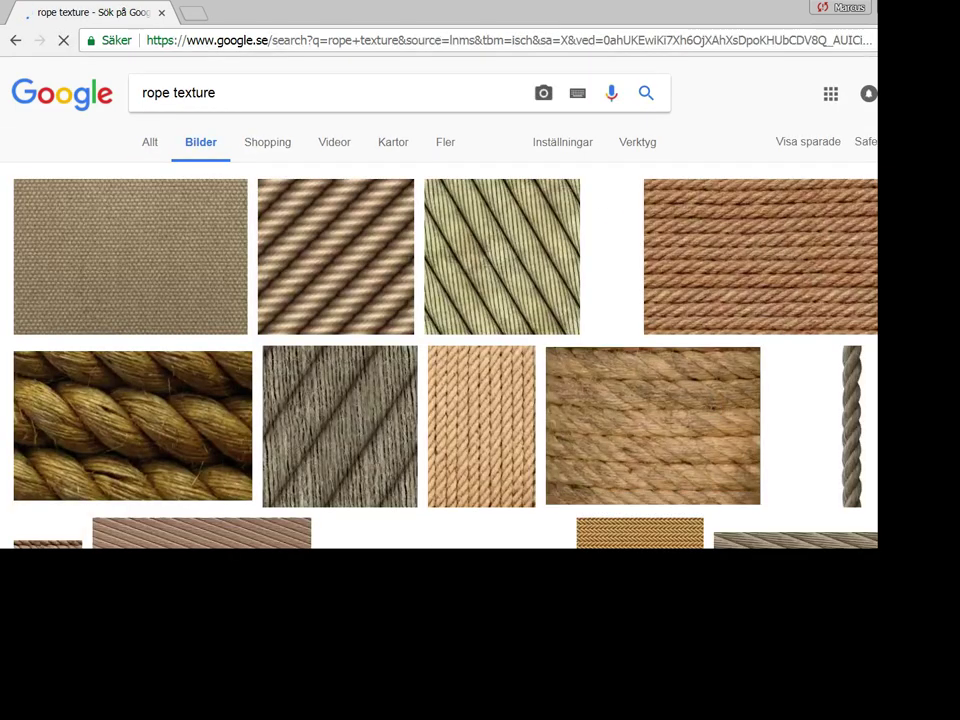
scroll(714, 408, "down", 3)
scroll(484, 454, "down", 4)
scroll(484, 454, "up", 6)
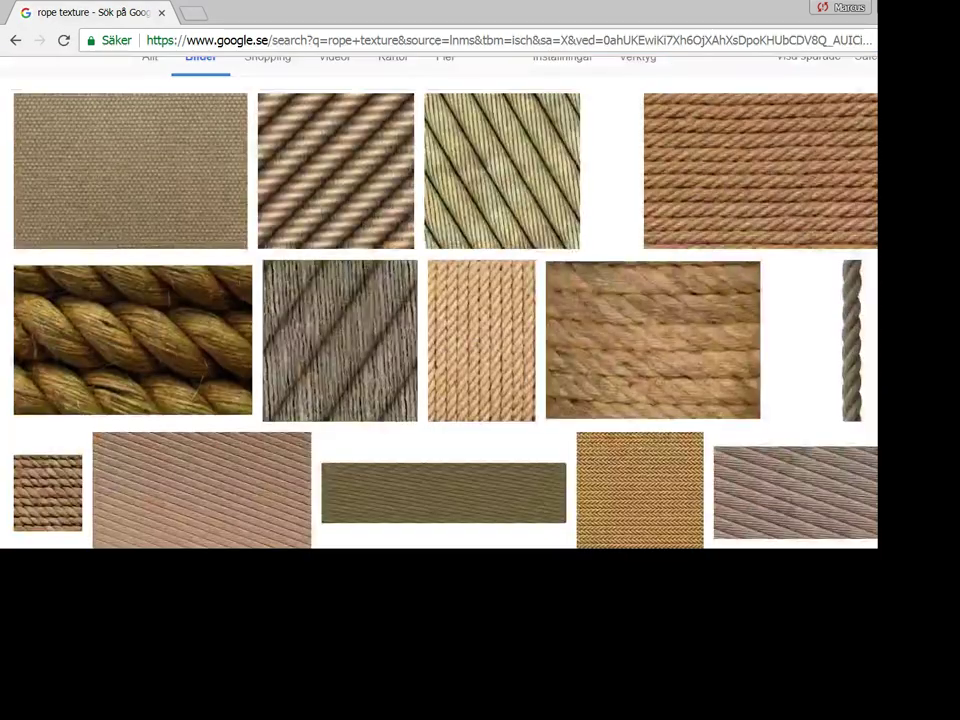
Open the grey rope image with diagonal grooves, save it to the desktop as rope_texture2093.jpg and return to Rhino
scroll(381, 410, "up", 1)
left_click(381, 410)
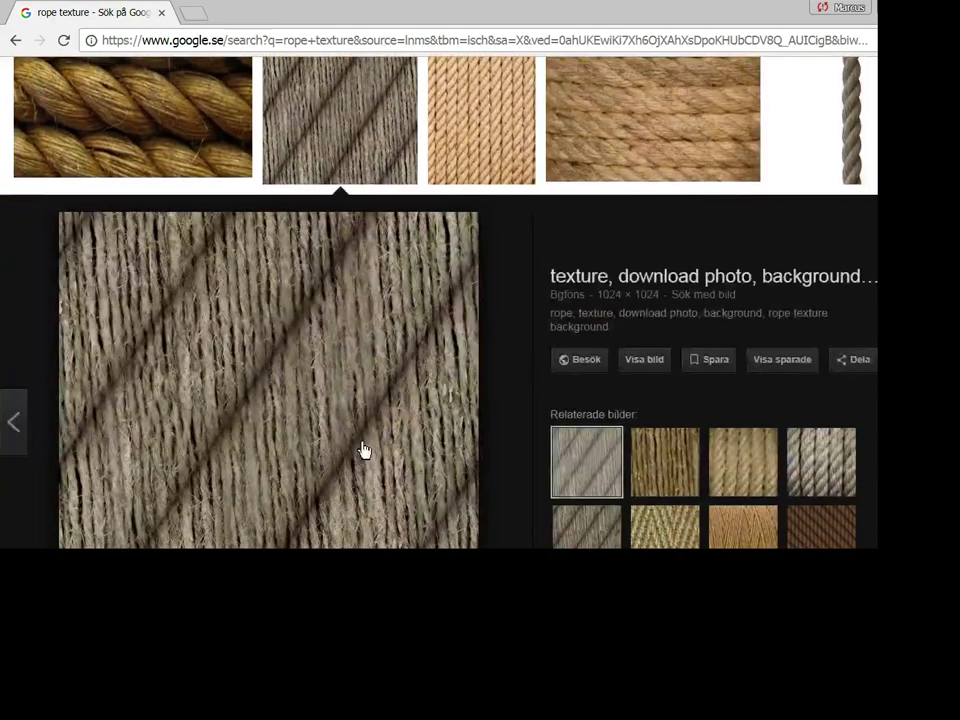
right_click(361, 441)
left_click(418, 518)
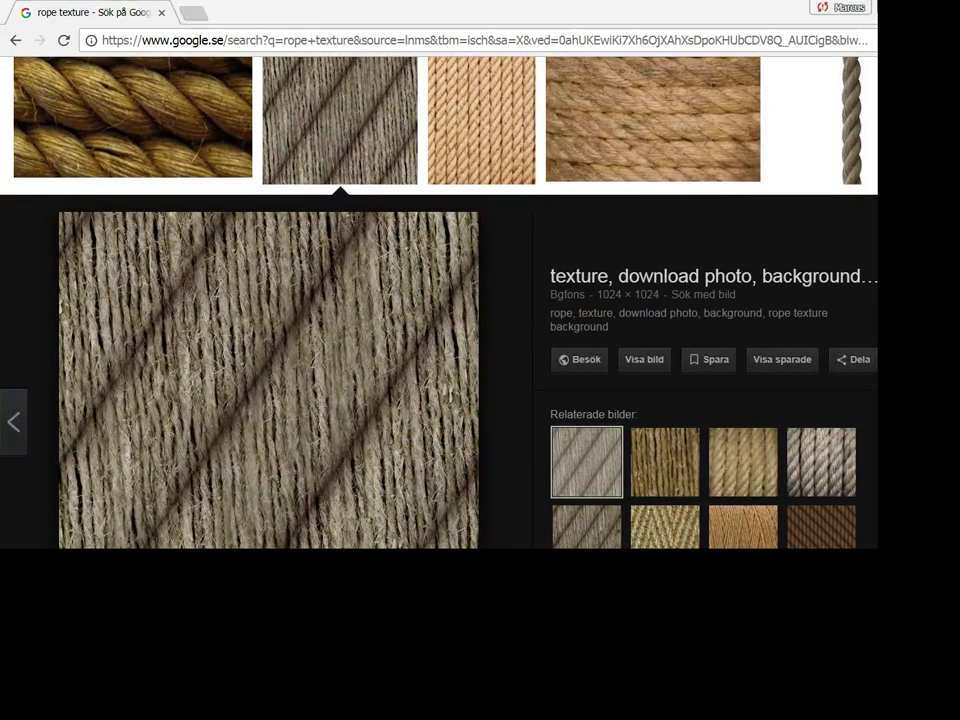
left_click(395, 391)
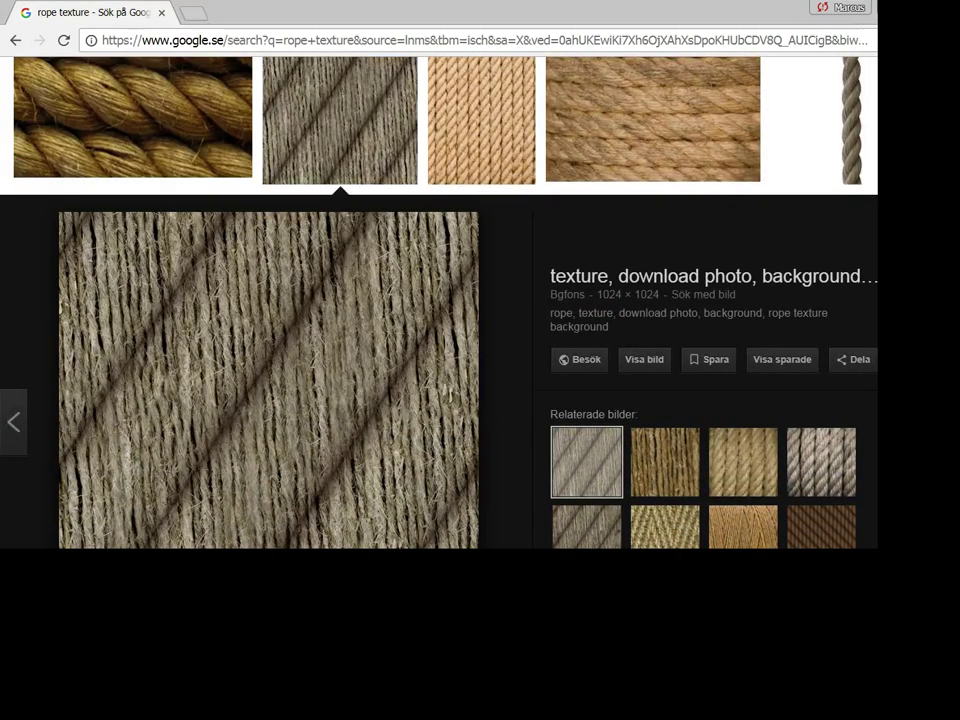
left_click(892, 7)
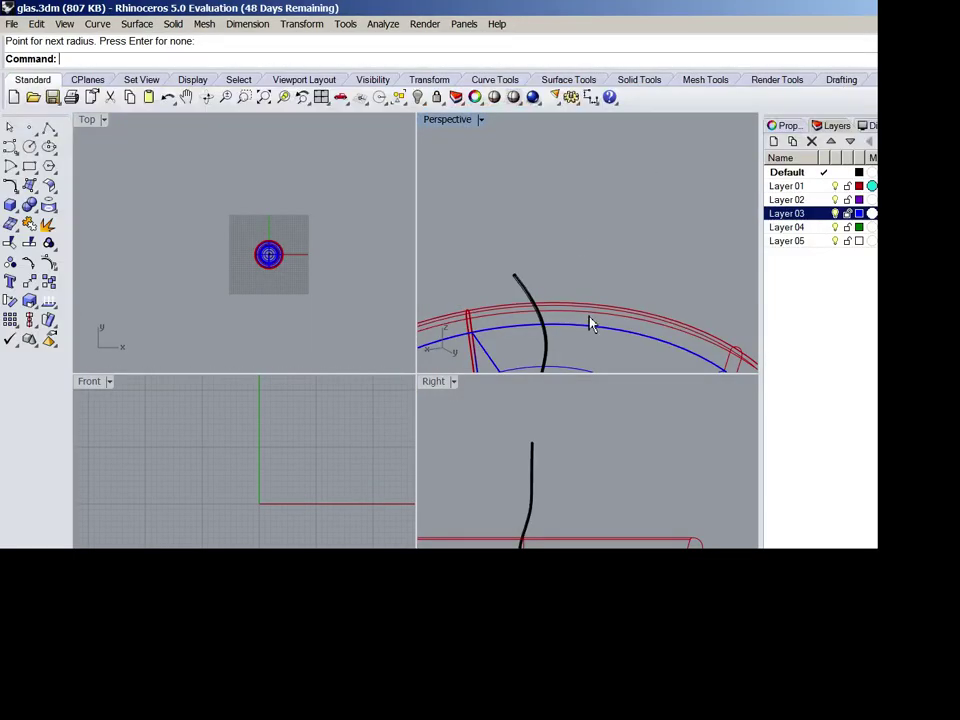
Assign rope_texture2093.jpg from the desktop as the color texture of Layer 02's material
right_click_drag(589, 317, 692, 268)
right_click(803, 204)
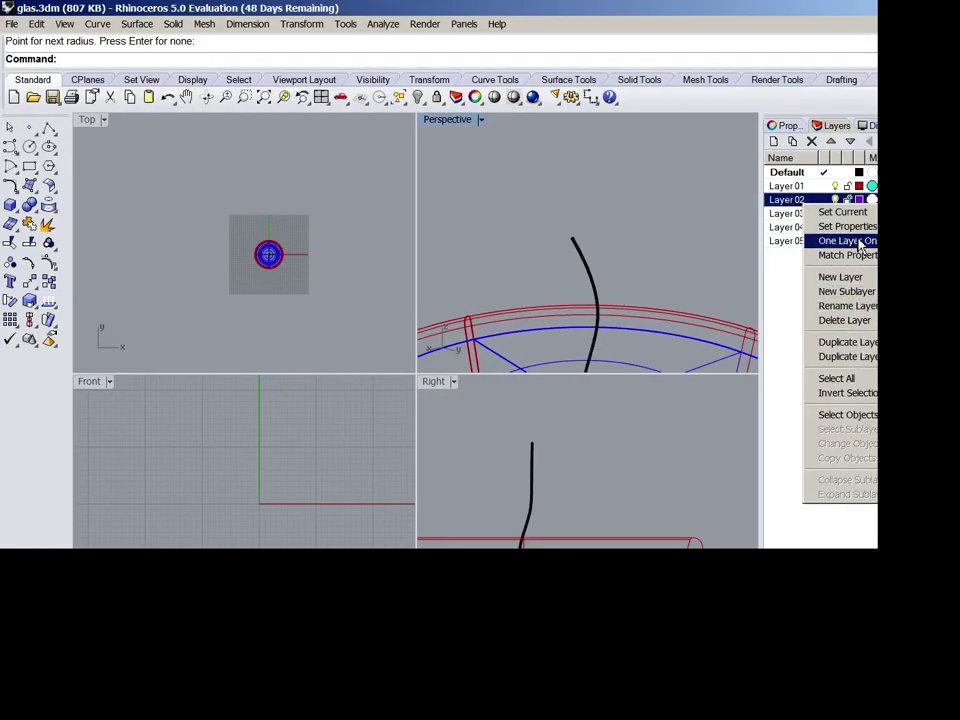
mouse_move(848, 226)
left_click(742, 314)
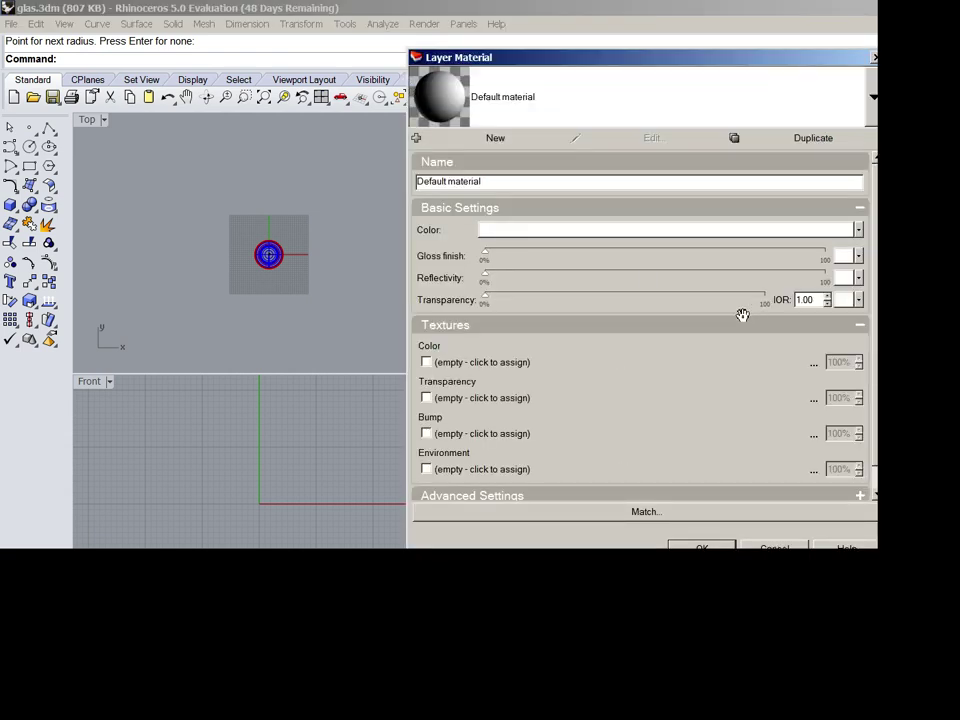
left_click(507, 364)
left_click(545, 328)
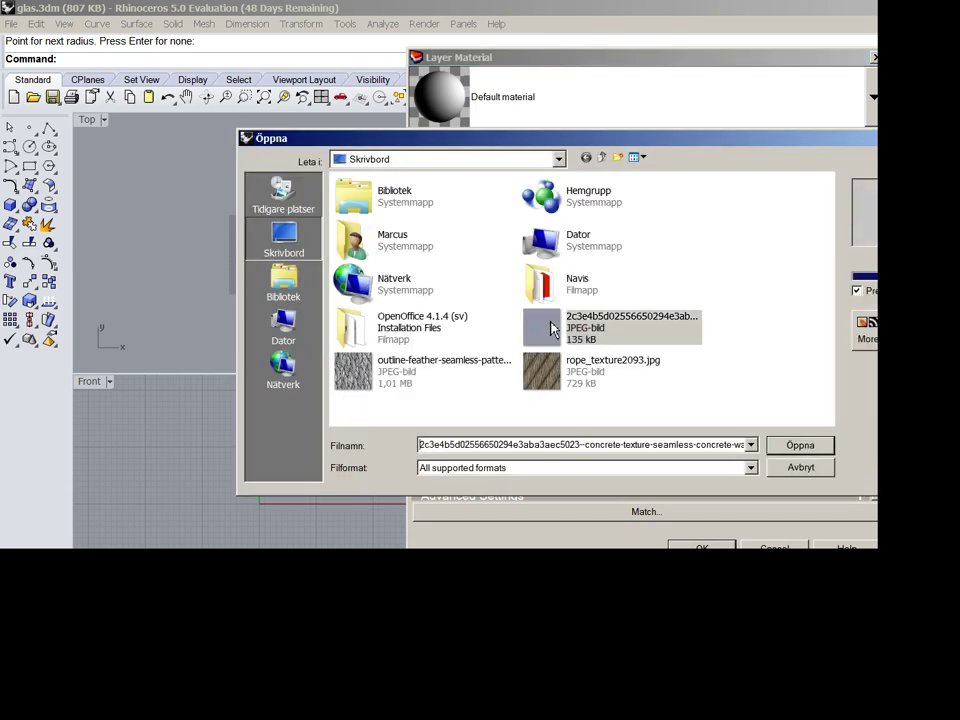
left_click(561, 385)
left_click(800, 445)
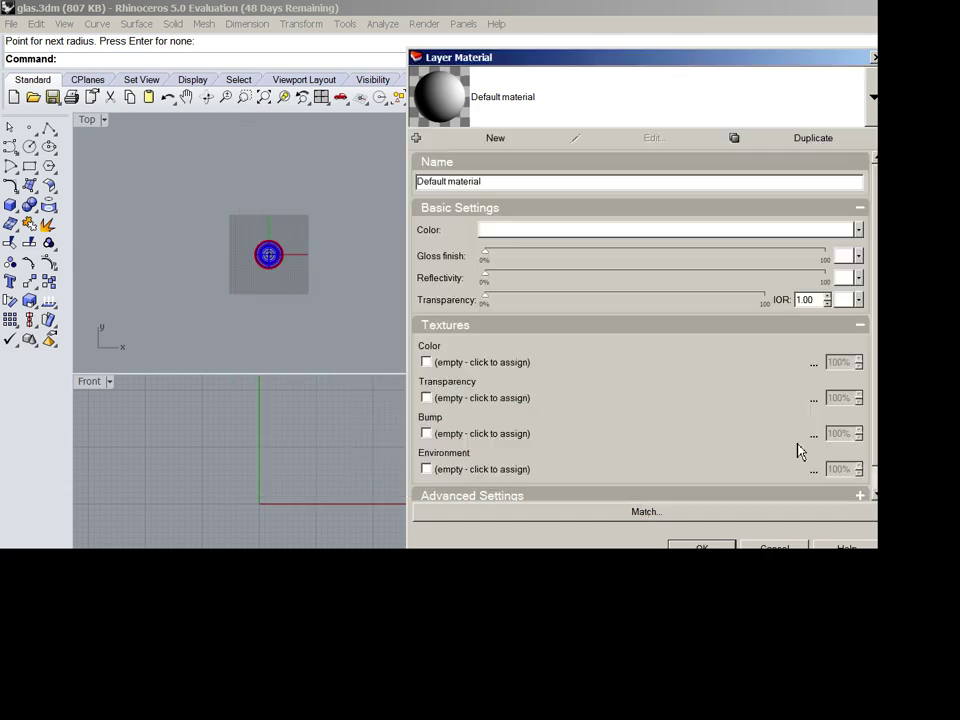
left_click(700, 546)
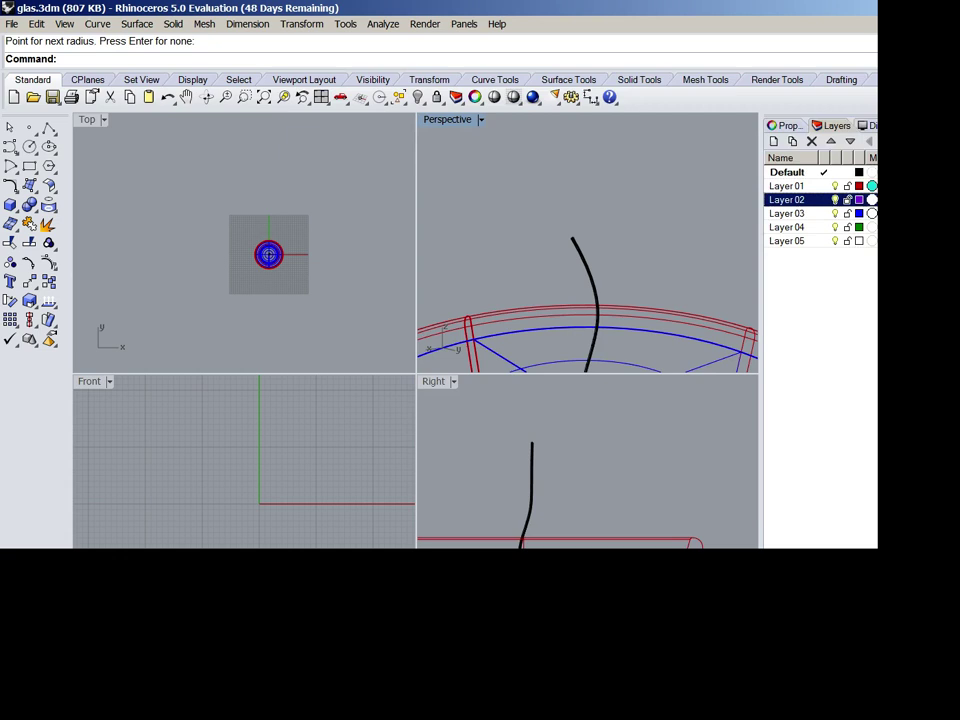
Move the wavy pipe from the Default layer to Layer 02 through its object properties
right_click_drag(603, 254, 537, 203)
left_click(601, 274)
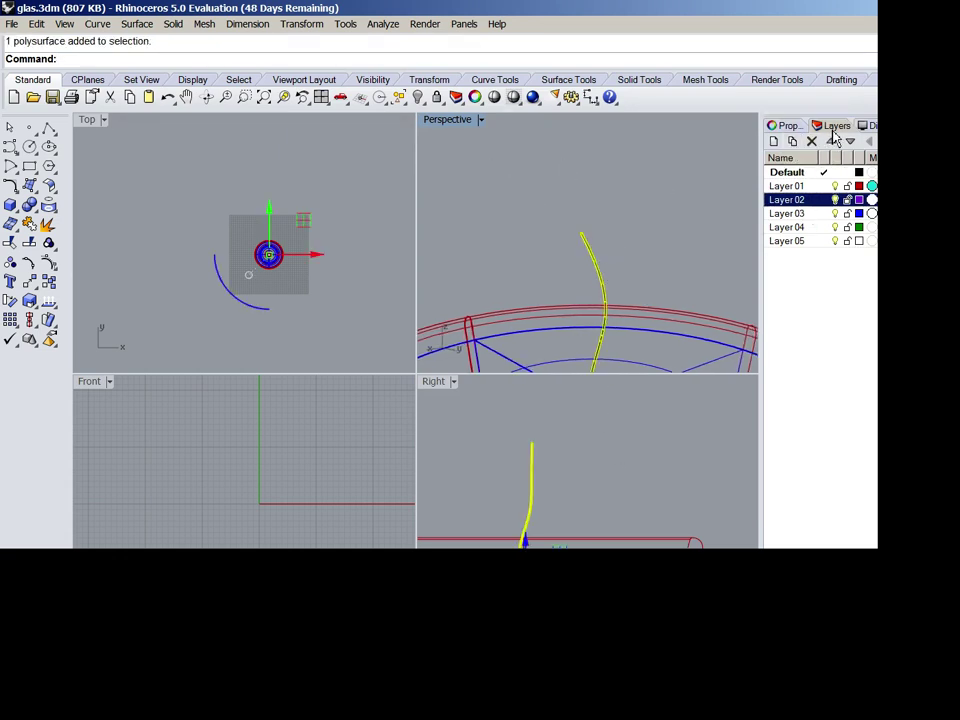
left_click(788, 126)
left_click(872, 216)
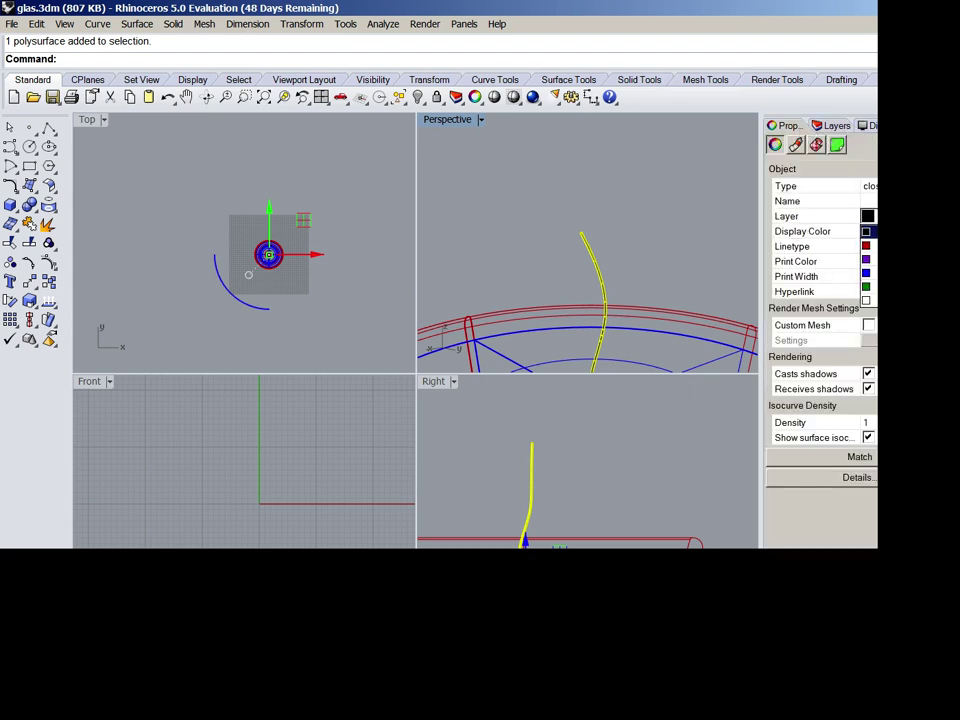
left_click(872, 261)
left_click(601, 190)
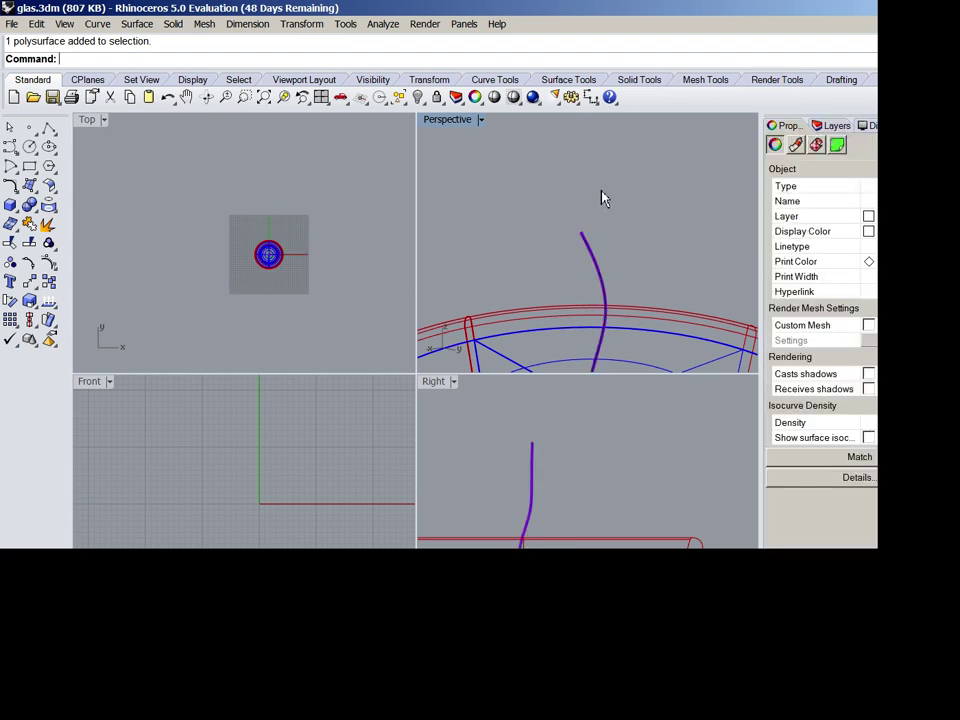
Set the Perspective viewport to Rendered display mode and check the rope texture on the wick up close
left_click(482, 121)
left_click(450, 186)
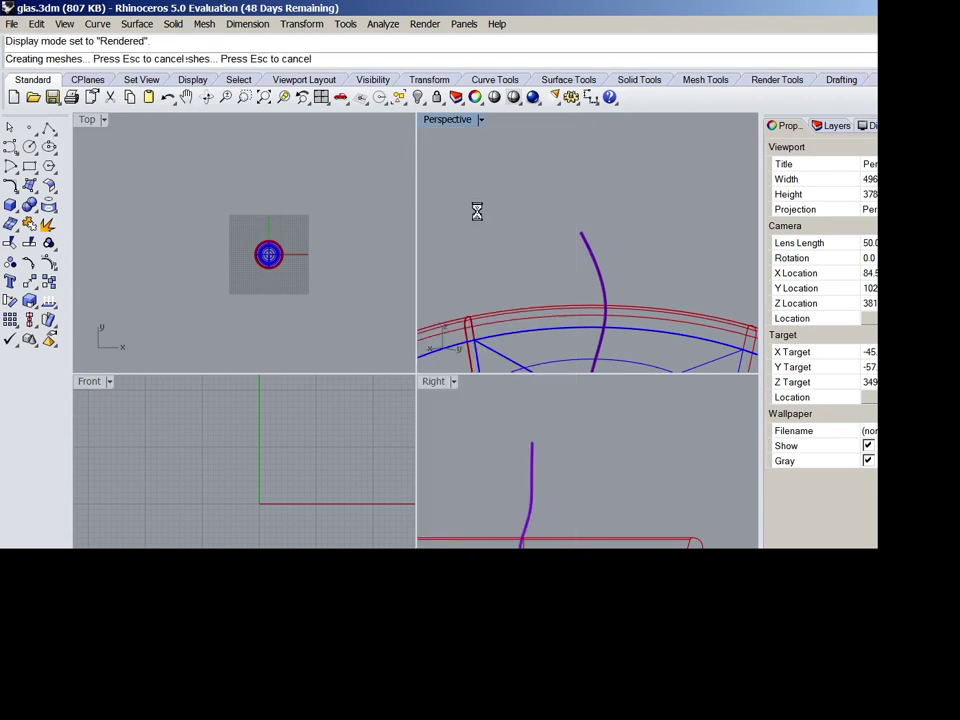
right_click_drag(618, 281, 699, 222)
scroll(686, 241, "up", 10)
scroll(680, 248, "down", 6)
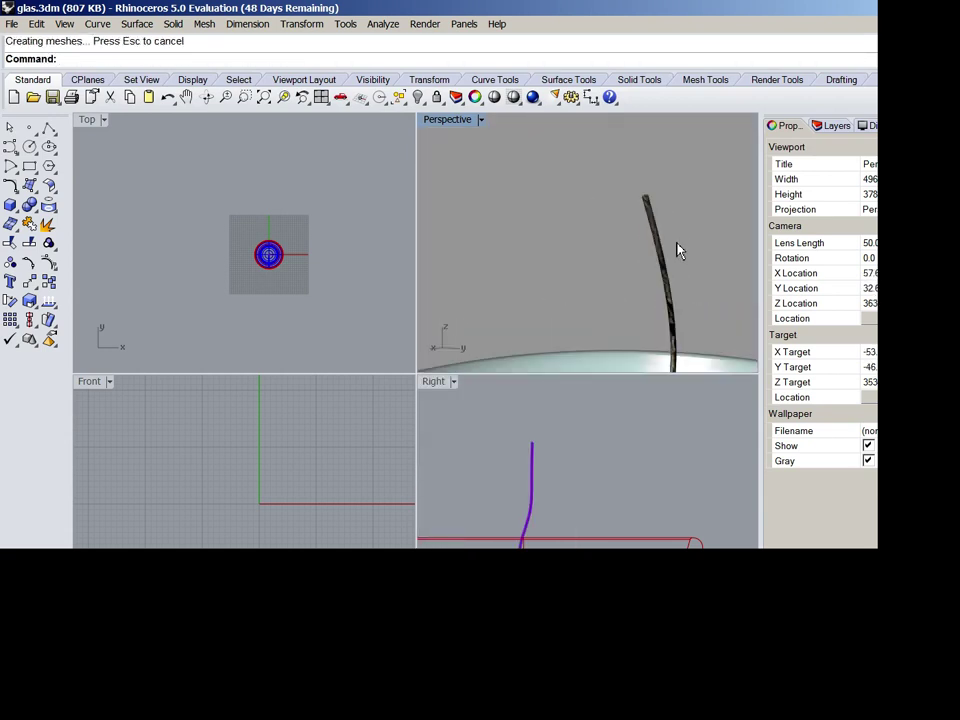
scroll(674, 275, "up", 4)
Select the whole glass with its filling and wick and duplicate it beside the original along the X axis
scroll(668, 287, "down", 12)
right_click_drag(670, 283, 591, 266)
scroll(591, 267, "down", 9)
right_click_drag(601, 328, 580, 395)
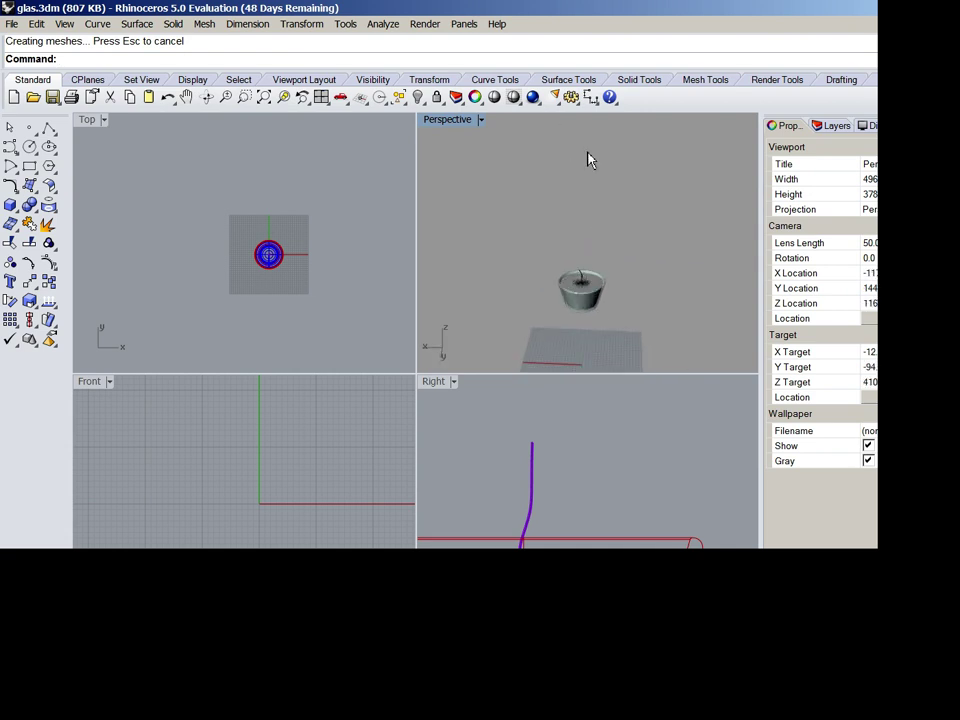
right_click_drag(604, 305, 603, 319)
scroll(602, 319, "up", 8)
scroll(500, 321, "down", 2)
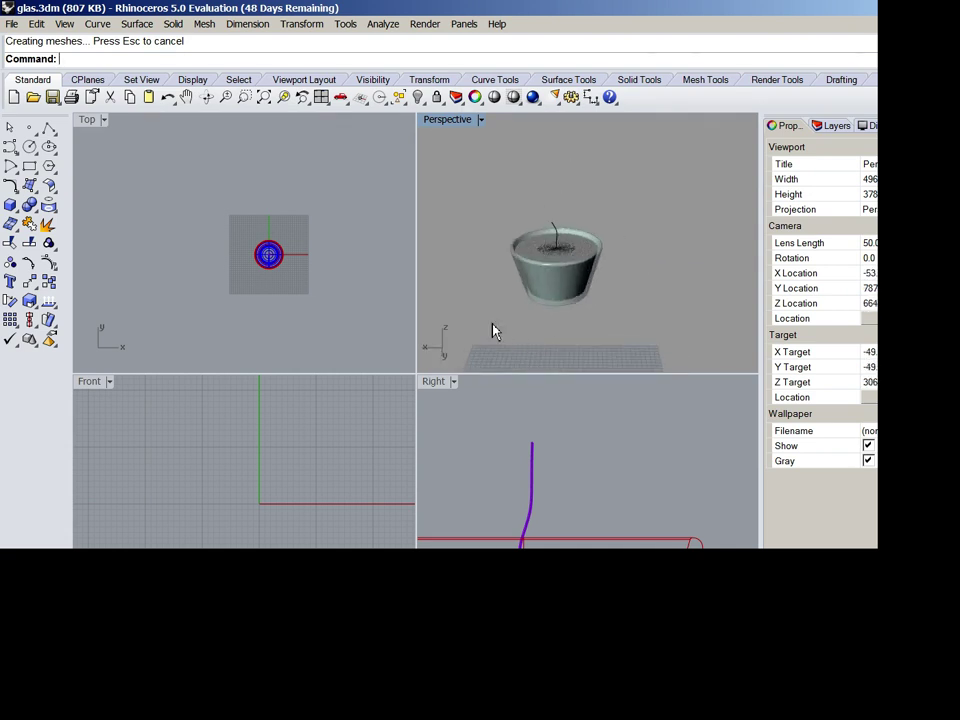
left_click_drag(486, 321, 640, 190)
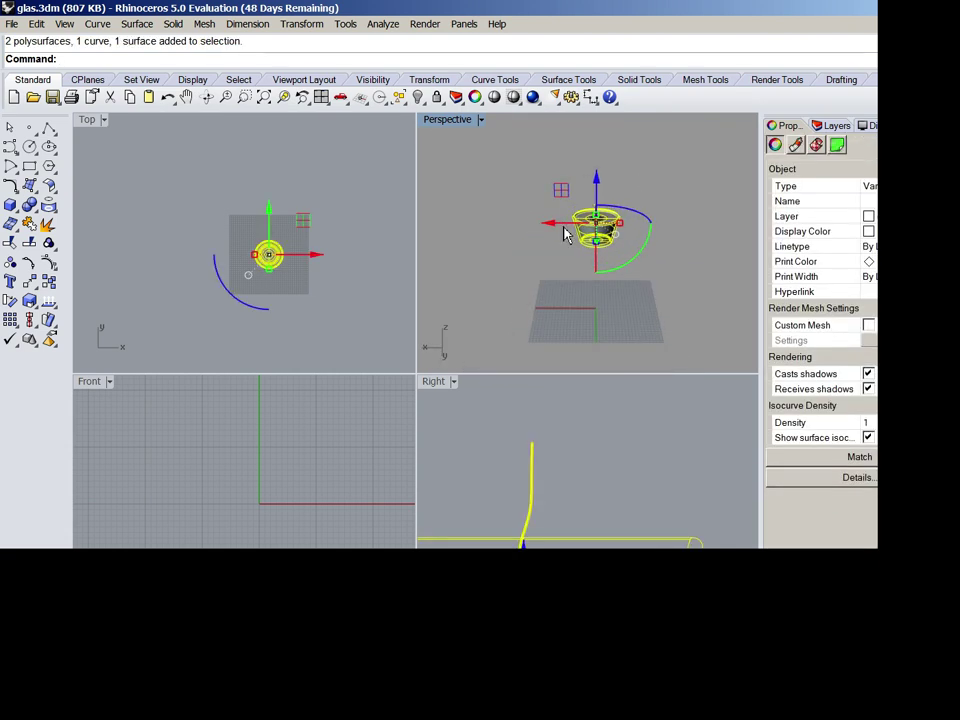
left_click(515, 228)
left_click(588, 207)
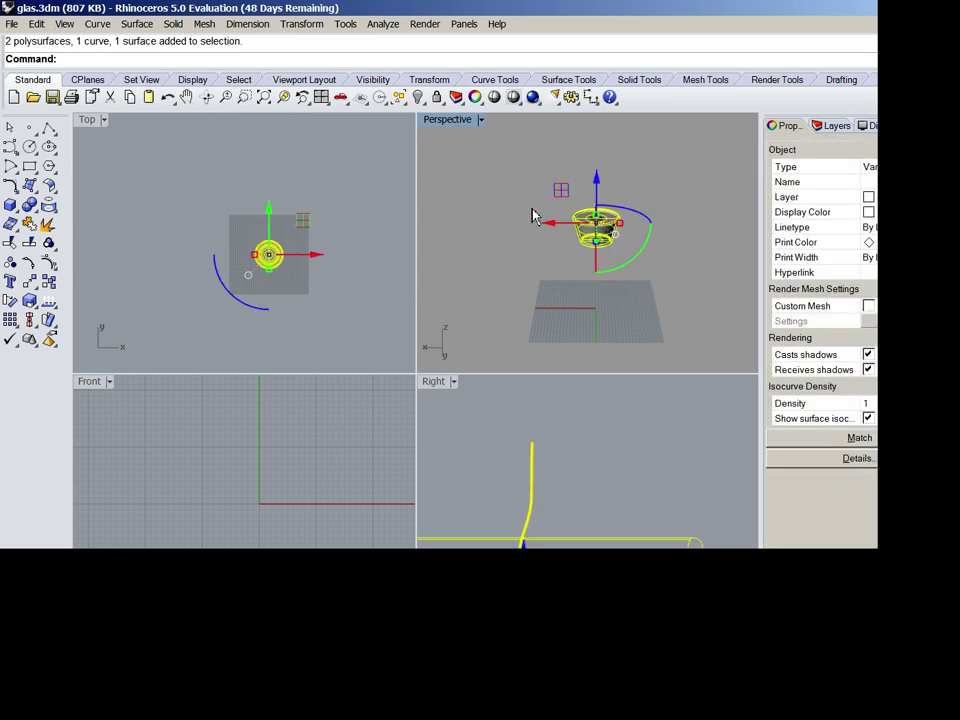
left_click_drag(545, 227, 490, 222)
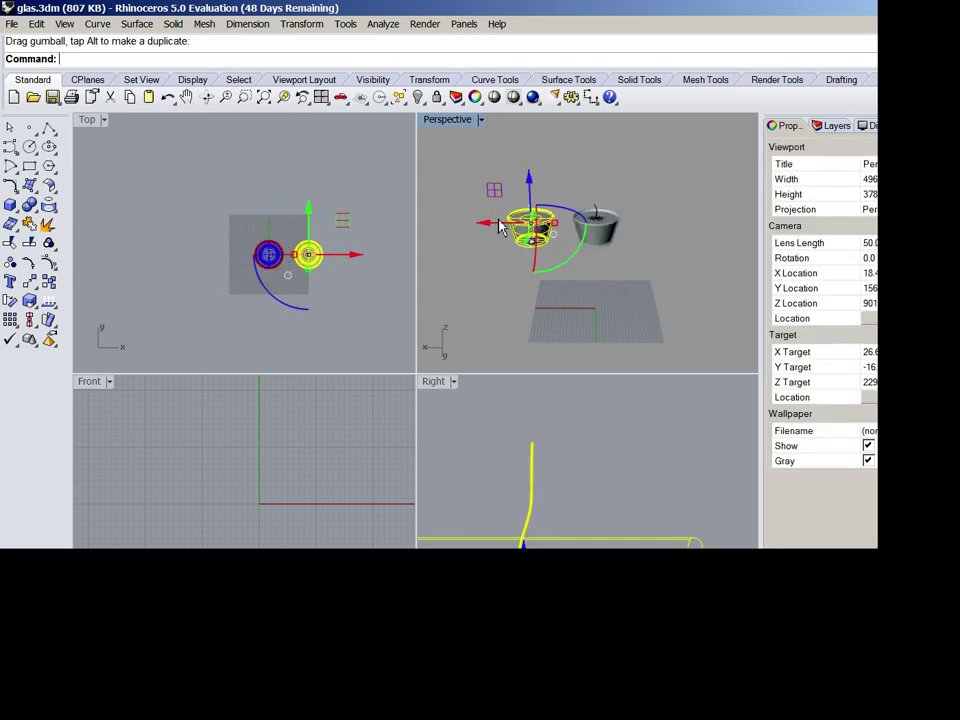
Duplicate both glasses along the Y axis to form a two-by-two group and save the file
left_click_drag(478, 159, 654, 288)
right_click_drag(655, 289, 529, 285)
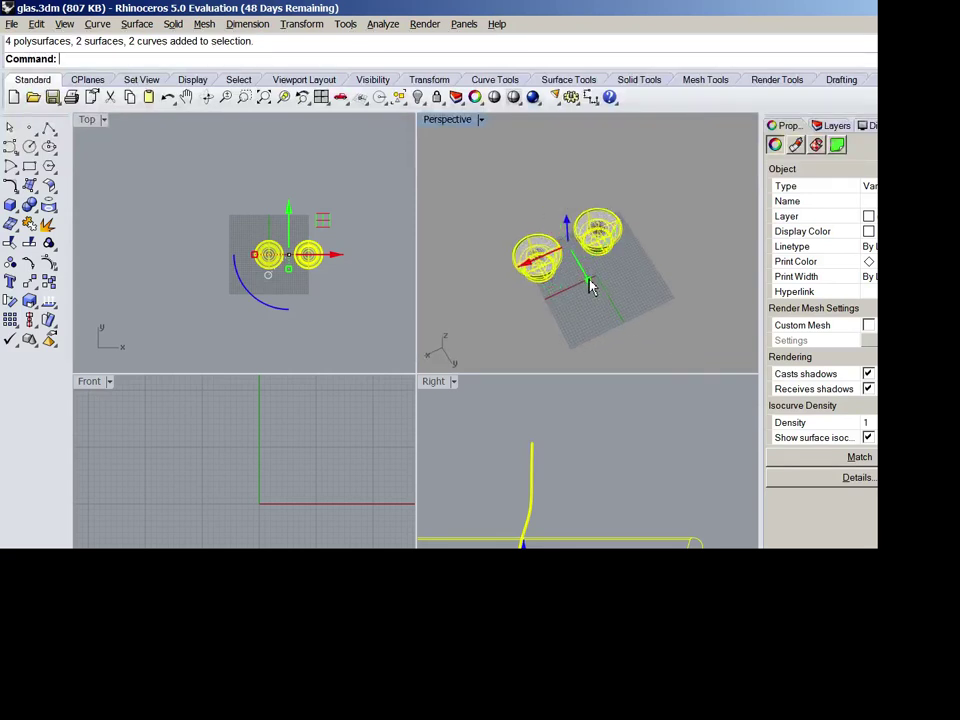
left_click_drag(589, 279, 538, 197, "alt")
left_click(542, 208)
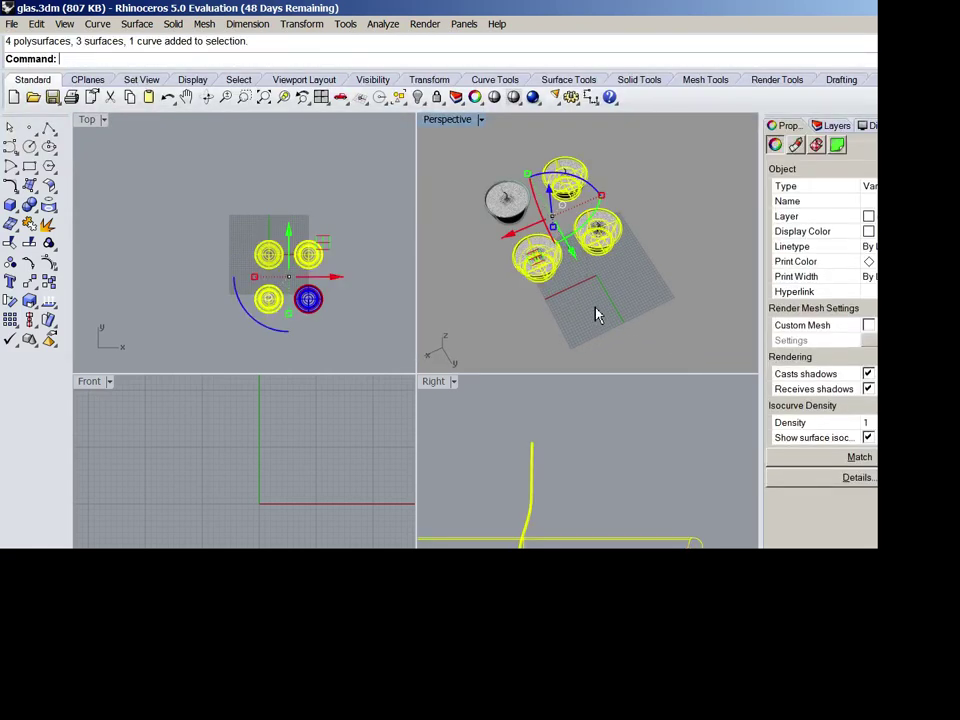
left_click(592, 305)
right_click_drag(583, 262, 584, 205)
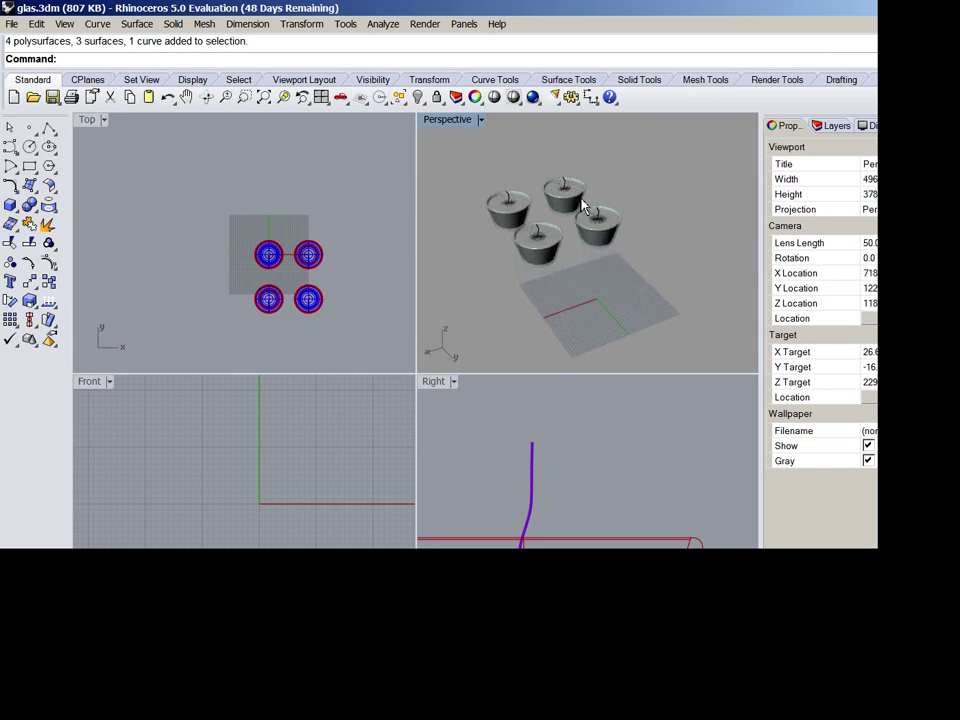
key("ctrl+s")
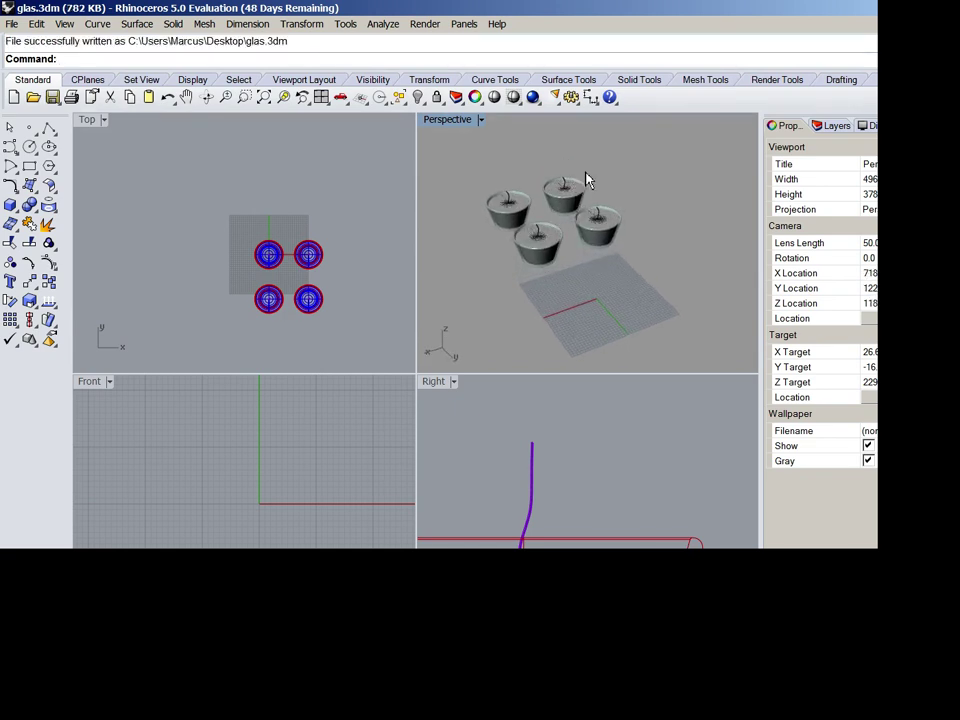
Render the Perspective view of the four glasses, review the image and close the render window
type("Rende")
key("Return")
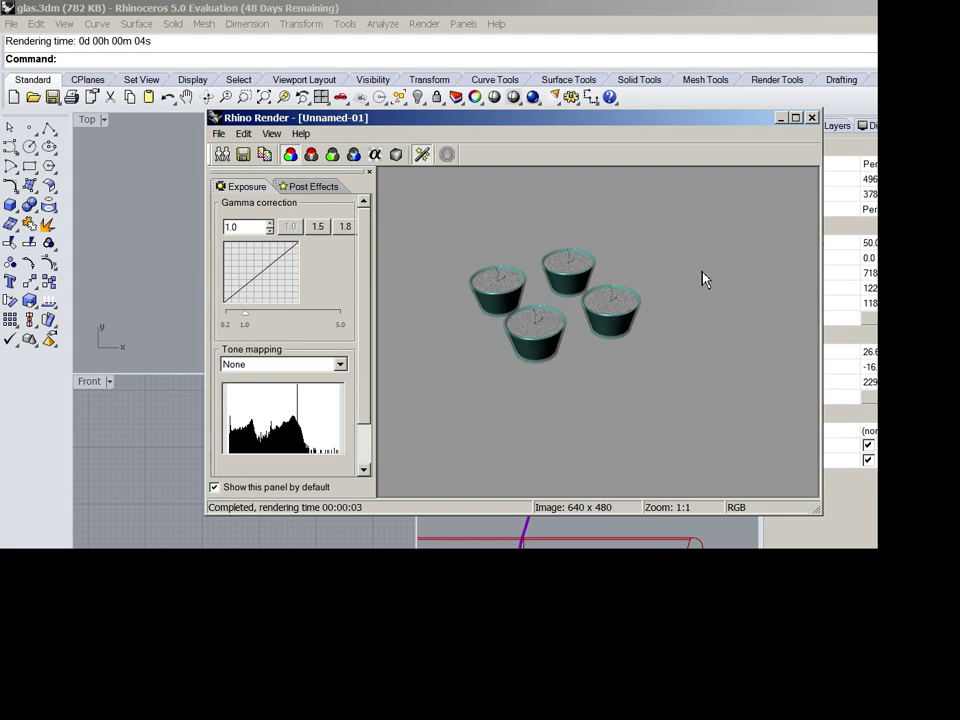
left_click(812, 118)
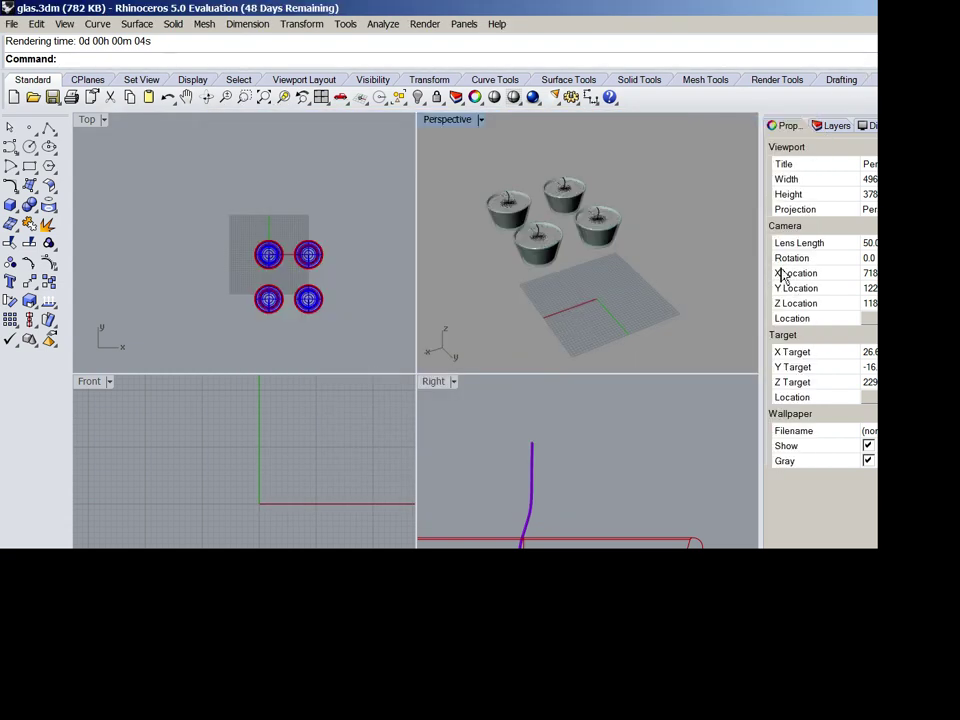
Change the color of Layer 01's glass material, New material 002, to a much paler turquoise
scroll(592, 296, "up", 2)
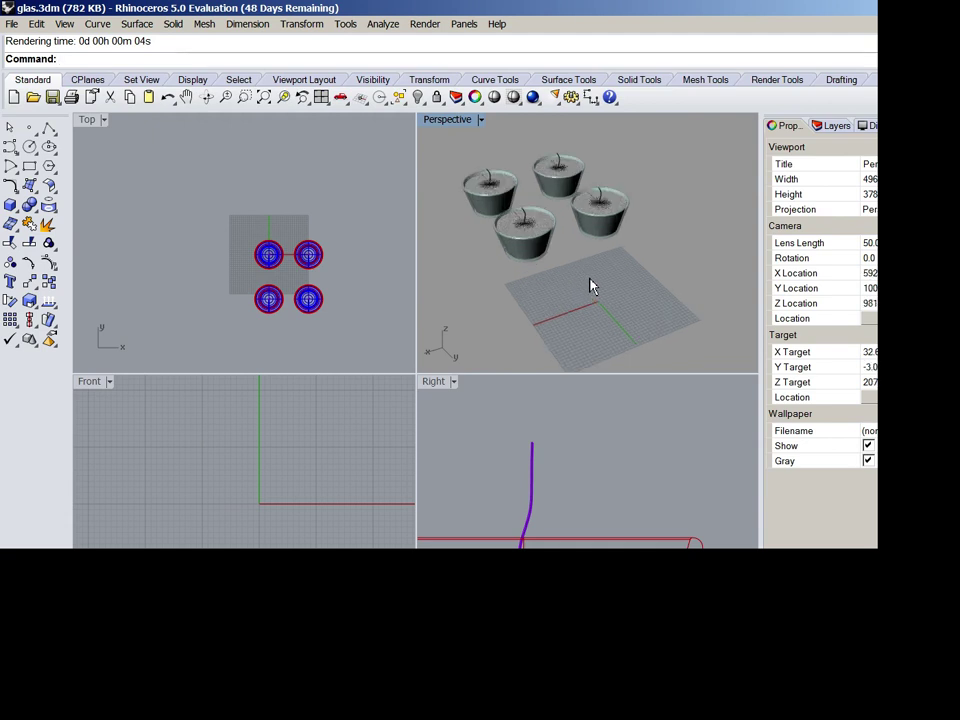
left_click(836, 127)
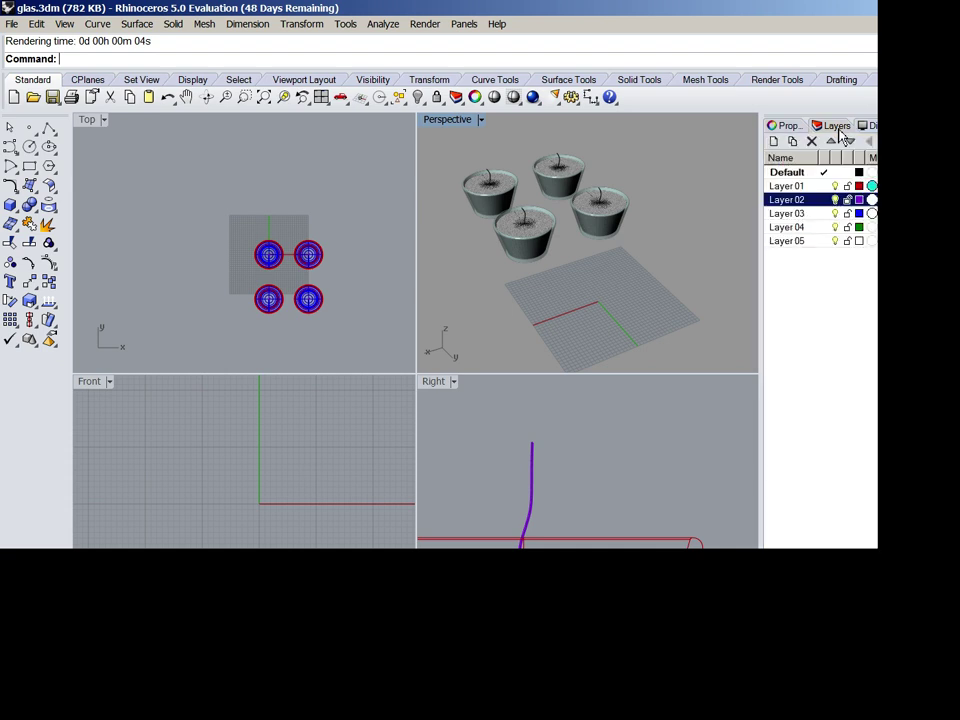
left_click(871, 199)
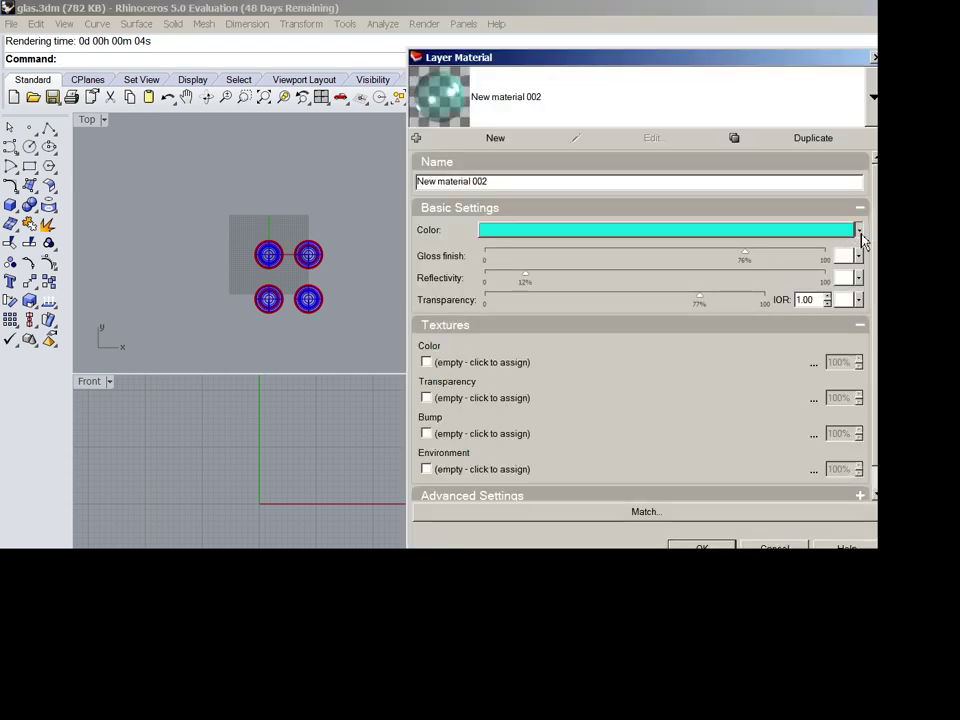
left_click(860, 233)
left_click(809, 240)
left_click(816, 241)
mouse_move(717, 333)
left_mouse_down()
mouse_move(765, 336)
mouse_move(795, 323)
left_mouse_up()
key("Return")
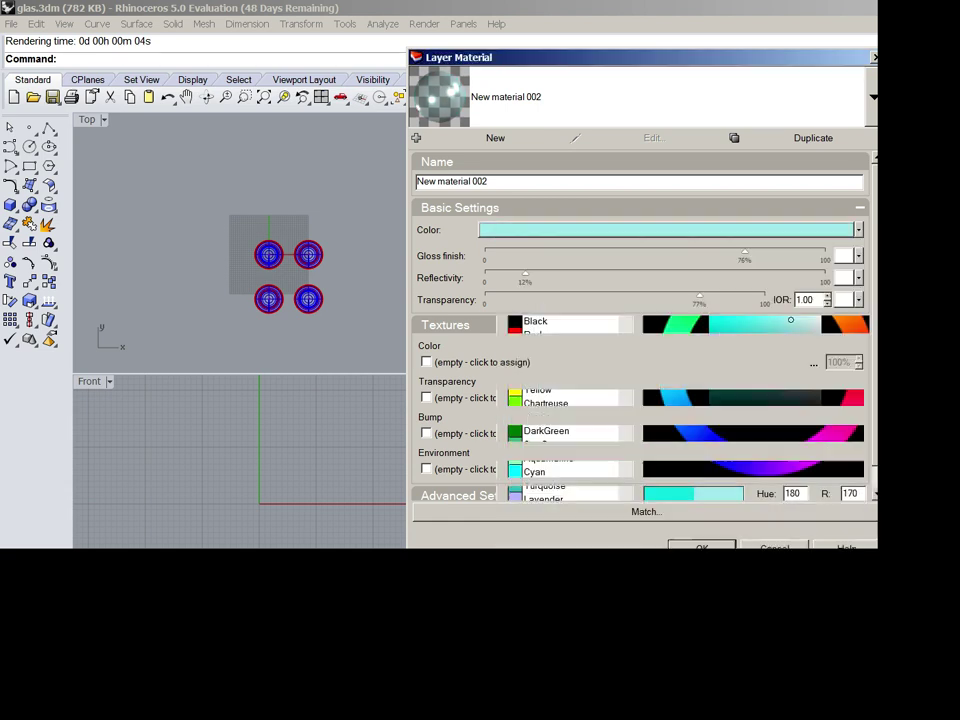
key("Return")
left_click(692, 546)
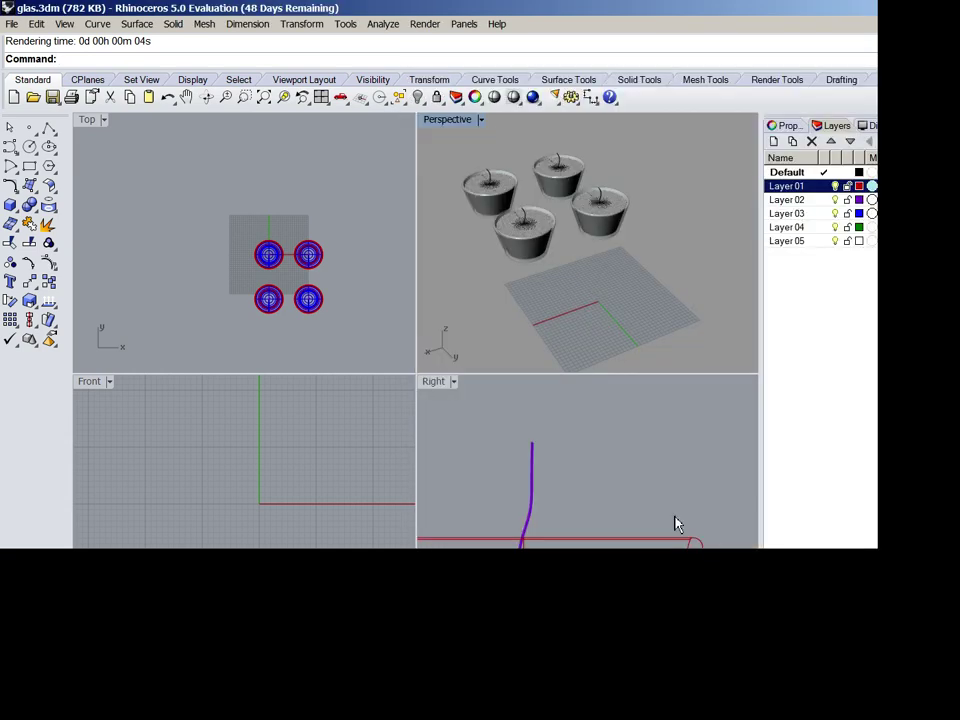
View the four glasses from a lower angle, save glas.3dm and switch to another window
right_click_drag(563, 297, 653, 298, "ctrl")
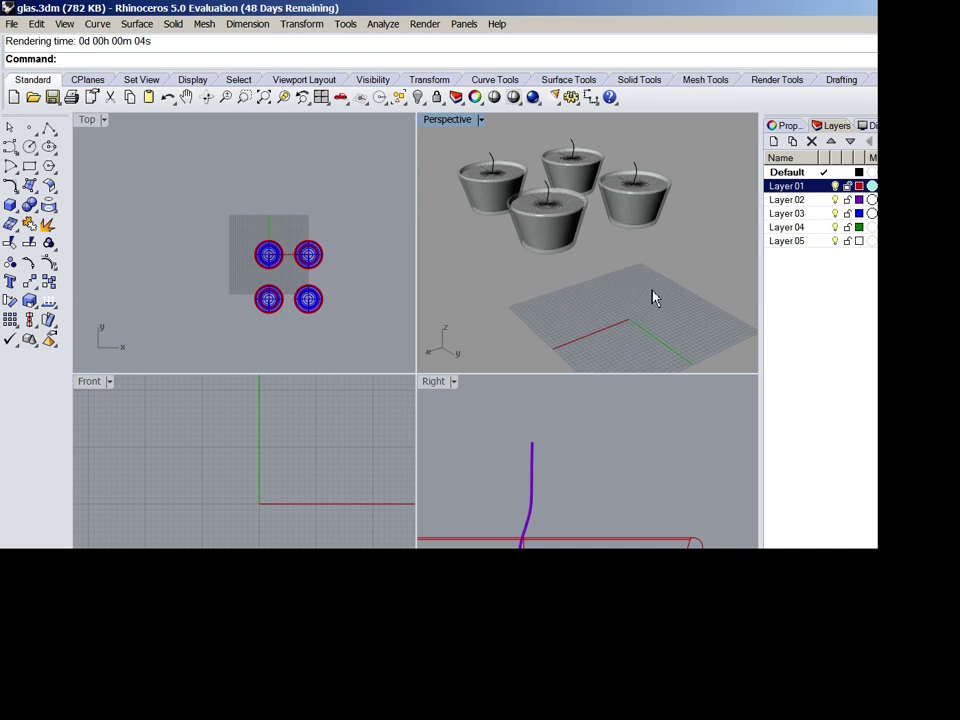
key("ctrl+s")
key("alt+Tab")
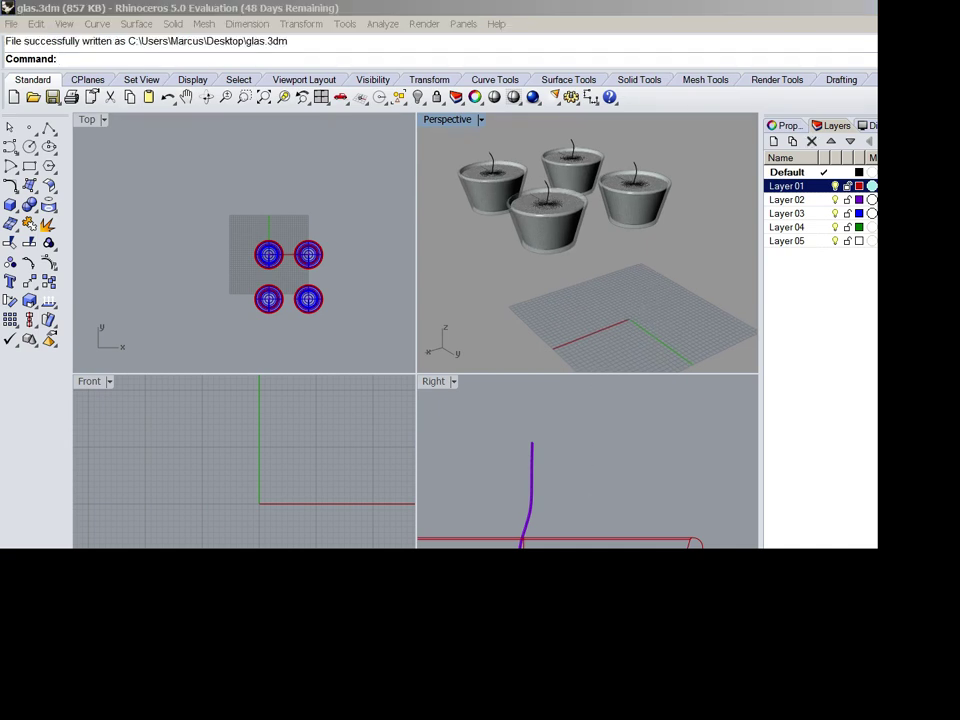